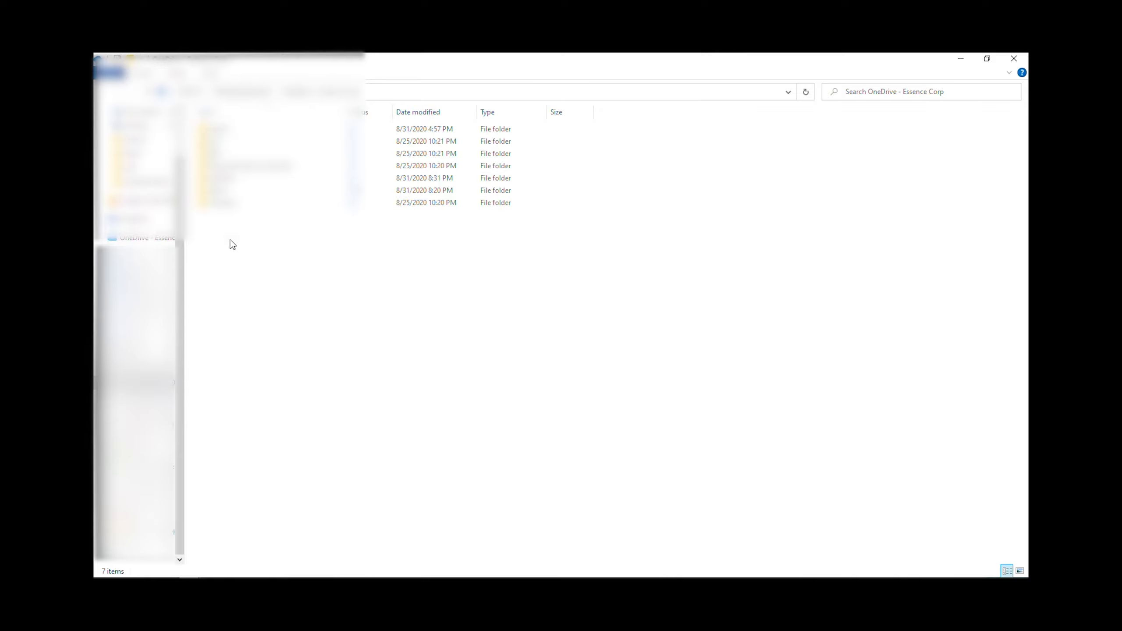
# Create a new folder named Shared Office in the OneDrive - Essence Corp folder
pyautogui.rightClick(230, 240)
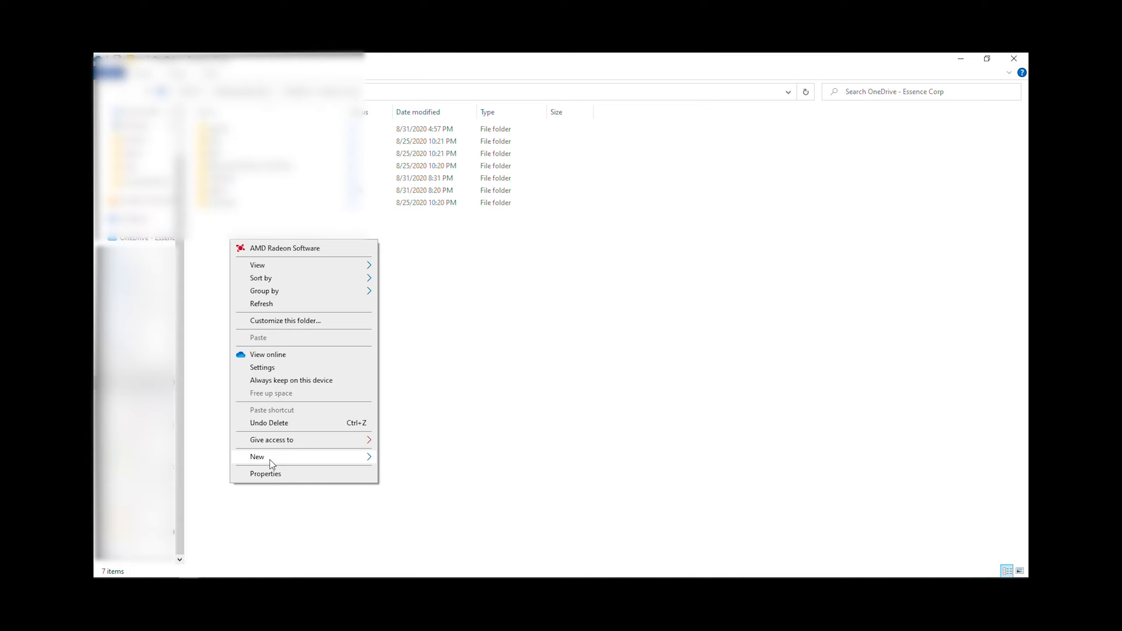
pyautogui.moveTo(271, 459)
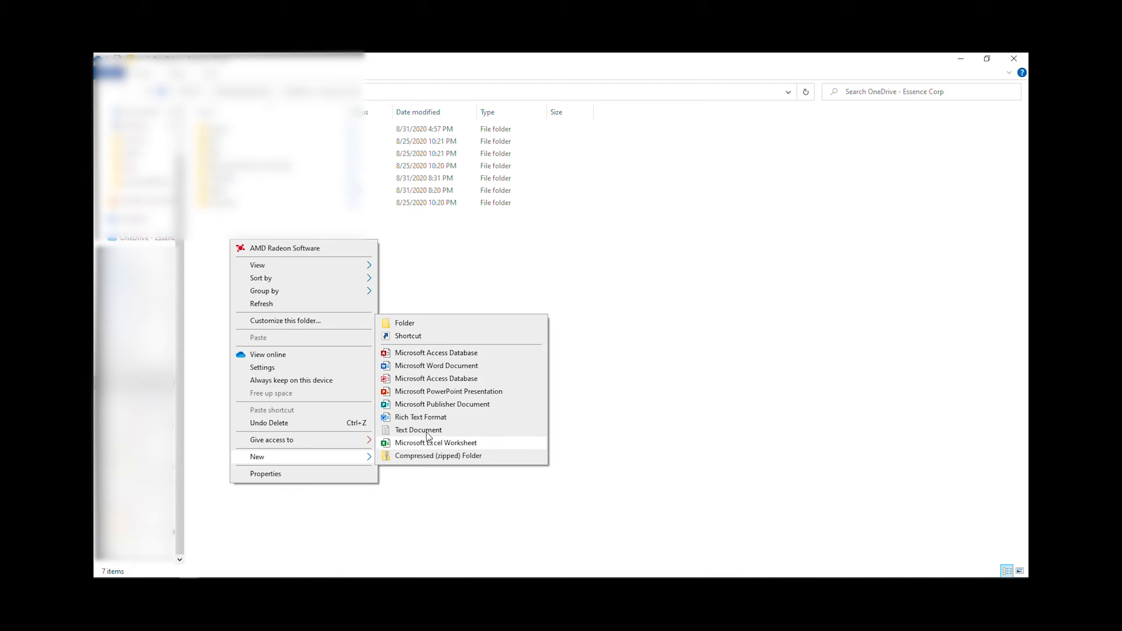
pyautogui.click(404, 323)
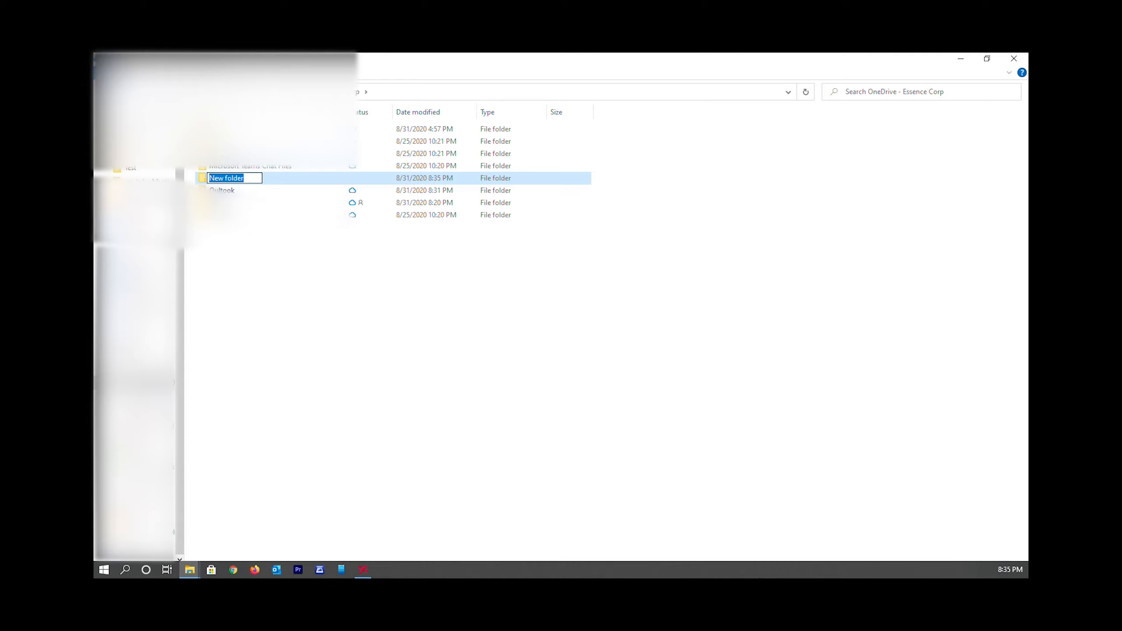
pyautogui.write('Shared Off')
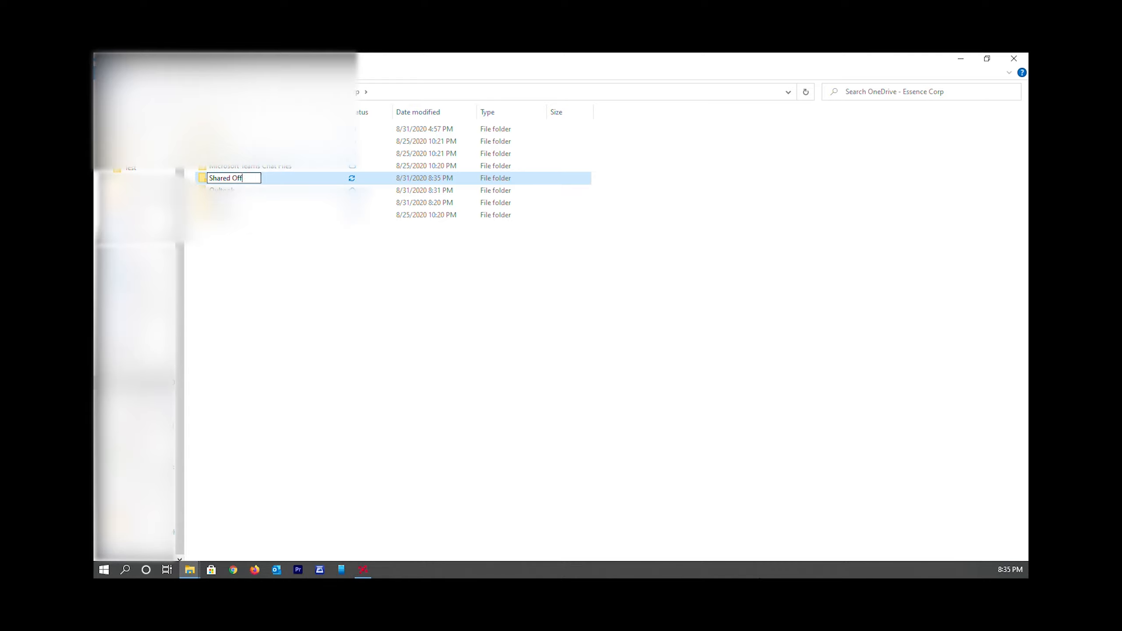
pyautogui.write('ice')
pyautogui.press('Return')
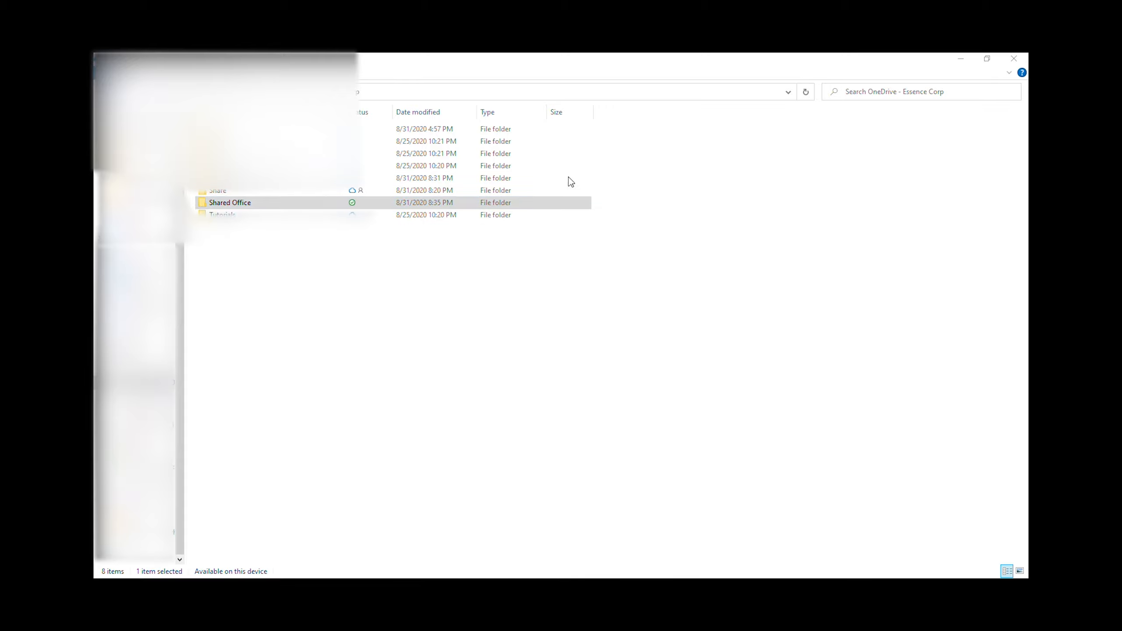
# Open the Shared Office folder and move the YOUTUTBE'S BEST KEPT SECRET Word document into it
pyautogui.click(228, 204)
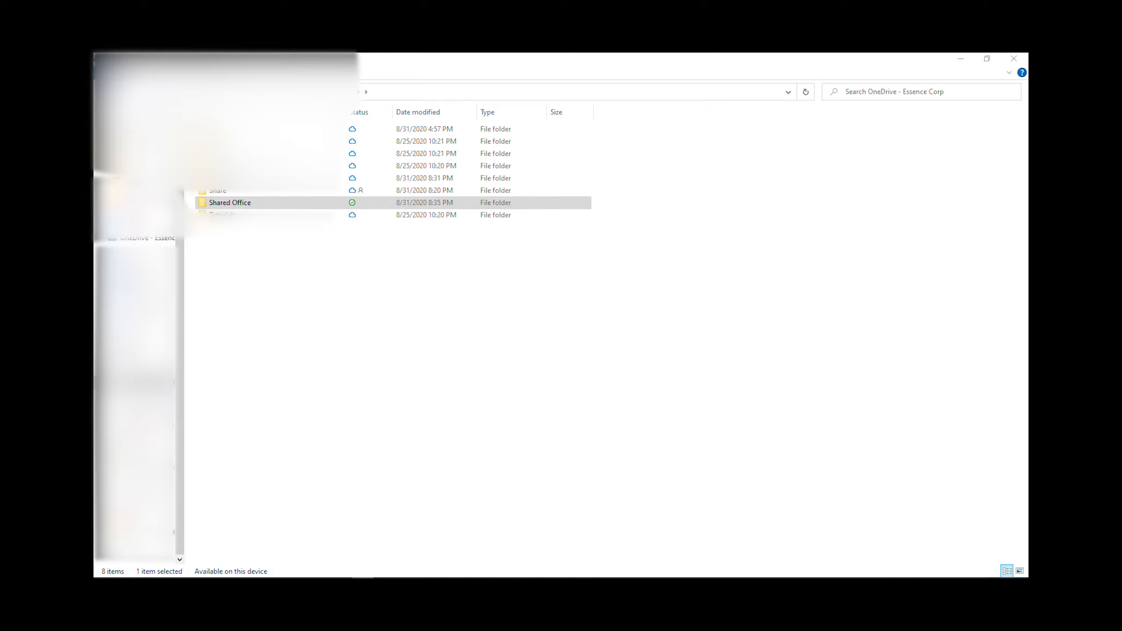
pyautogui.click(238, 204)
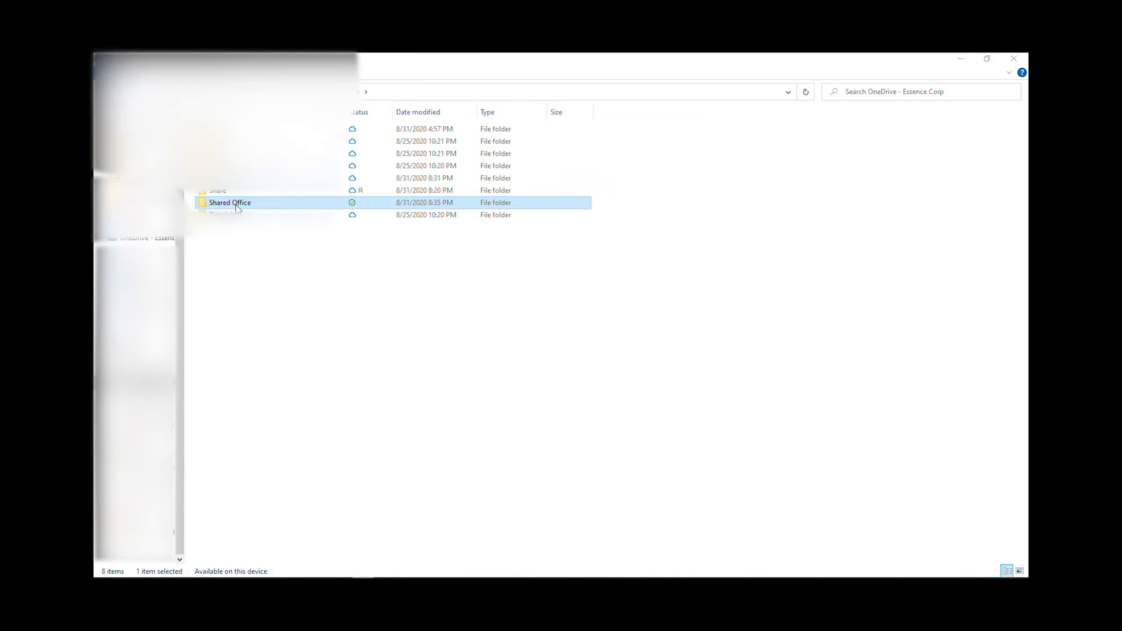
pyautogui.doubleClick(237, 207)
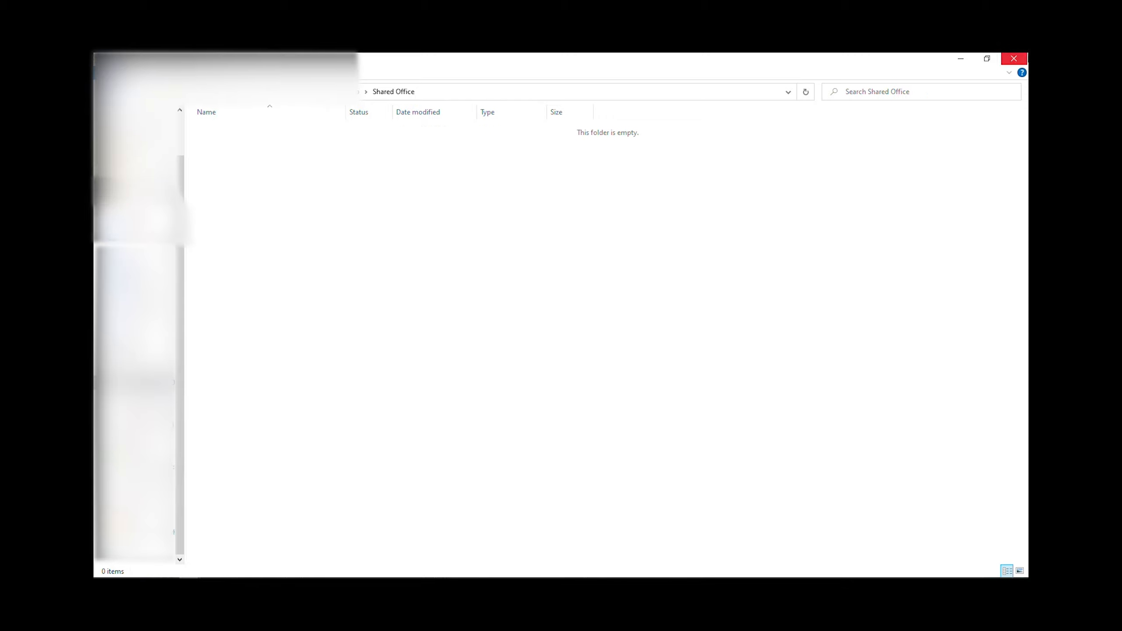
pyautogui.moveTo(1027, 164); pyautogui.dragTo(238, 171)
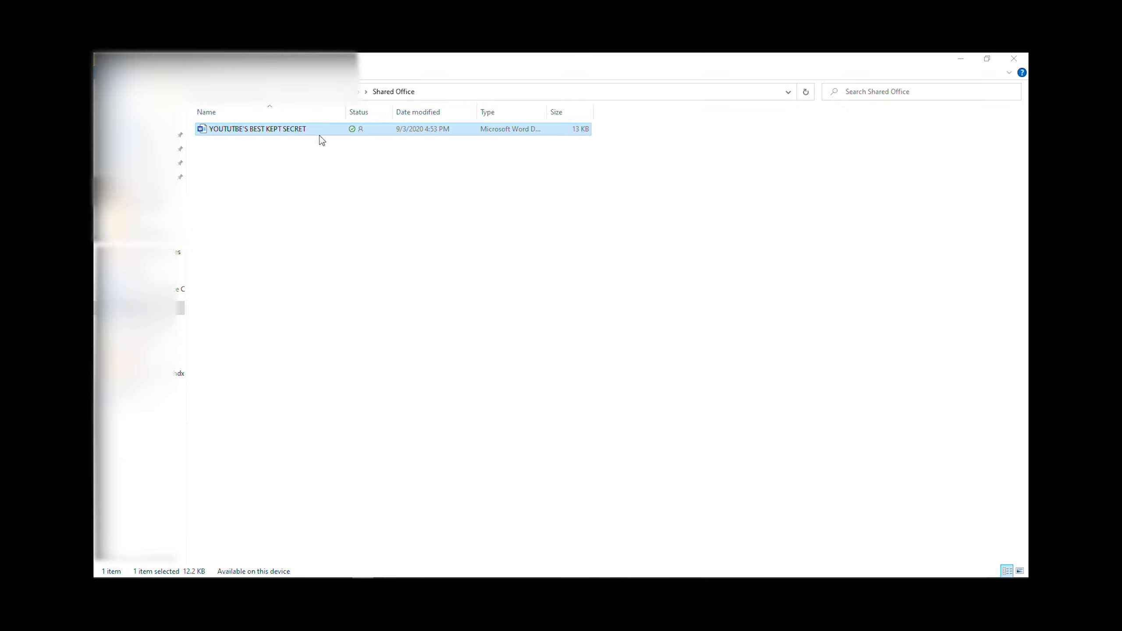
# Start sharing the YOUTUTBE'S BEST KEPT SECRET document through OneDrive and open its link settings
pyautogui.rightClick(275, 130)
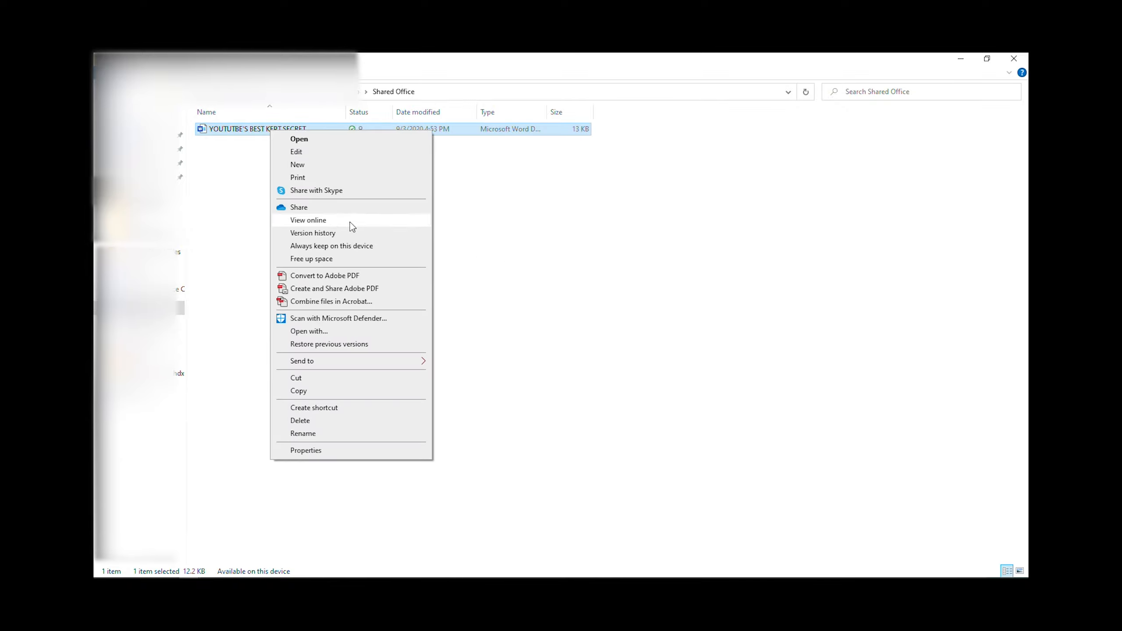
pyautogui.click(299, 209)
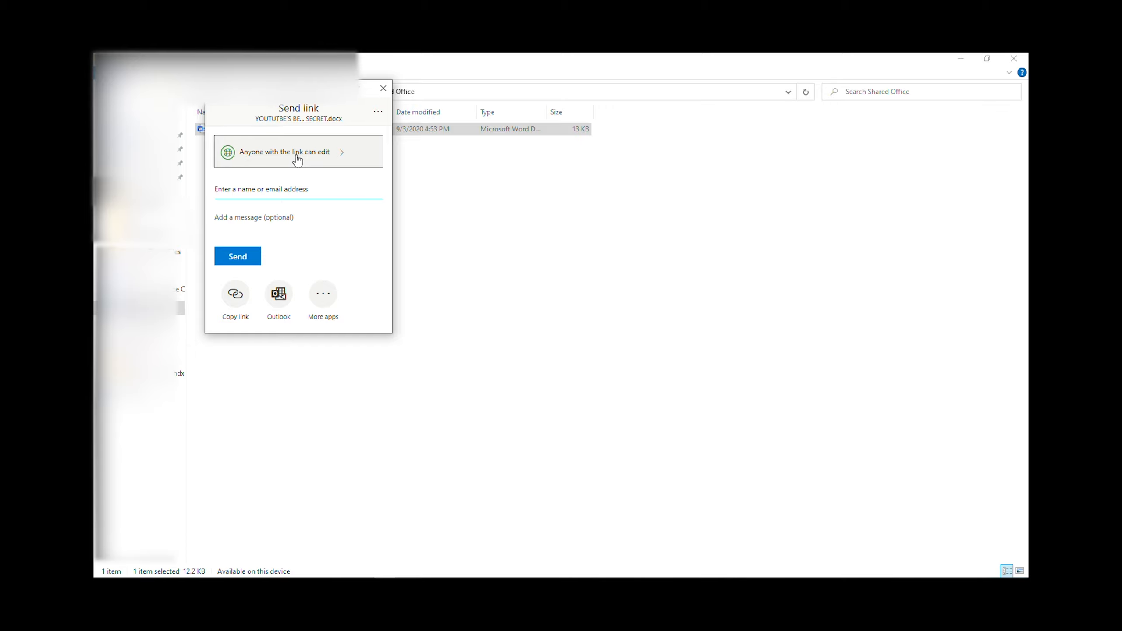
pyautogui.click(341, 155)
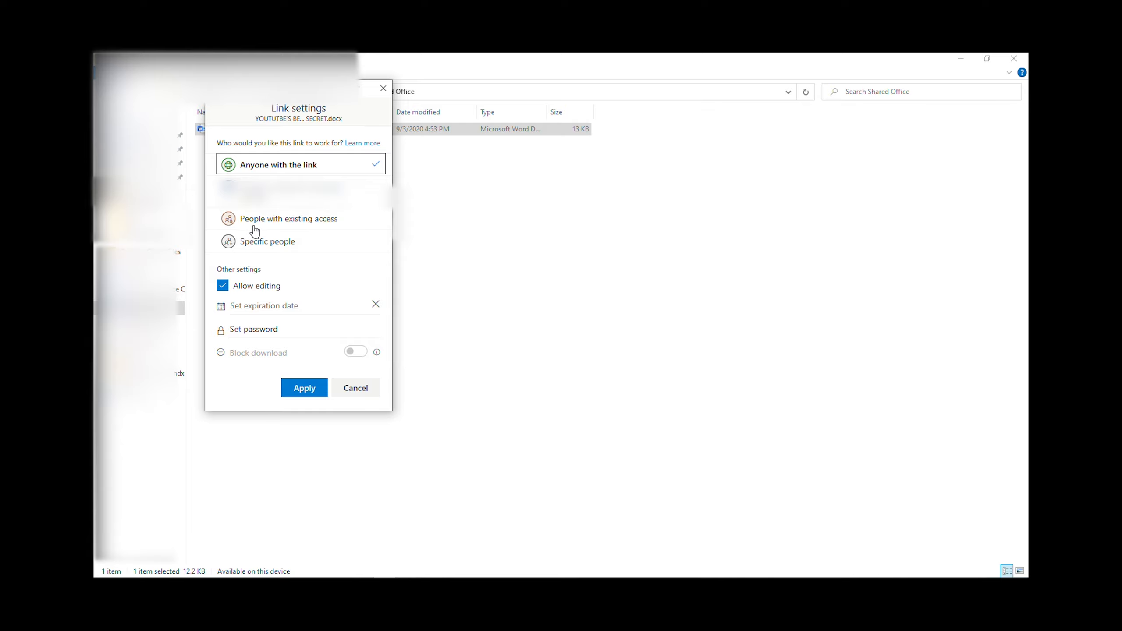
# Choose Specific people for the link, disallow editing and enable Block download
pyautogui.click(319, 227)
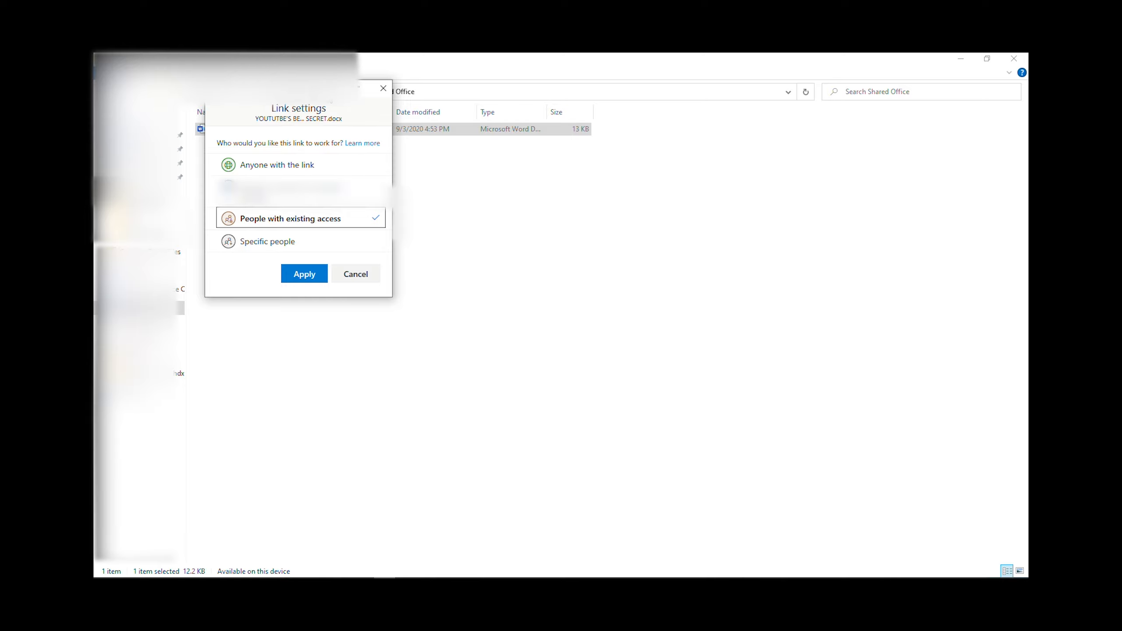
pyautogui.moveTo(291, 84); pyautogui.dragTo(636, 154)
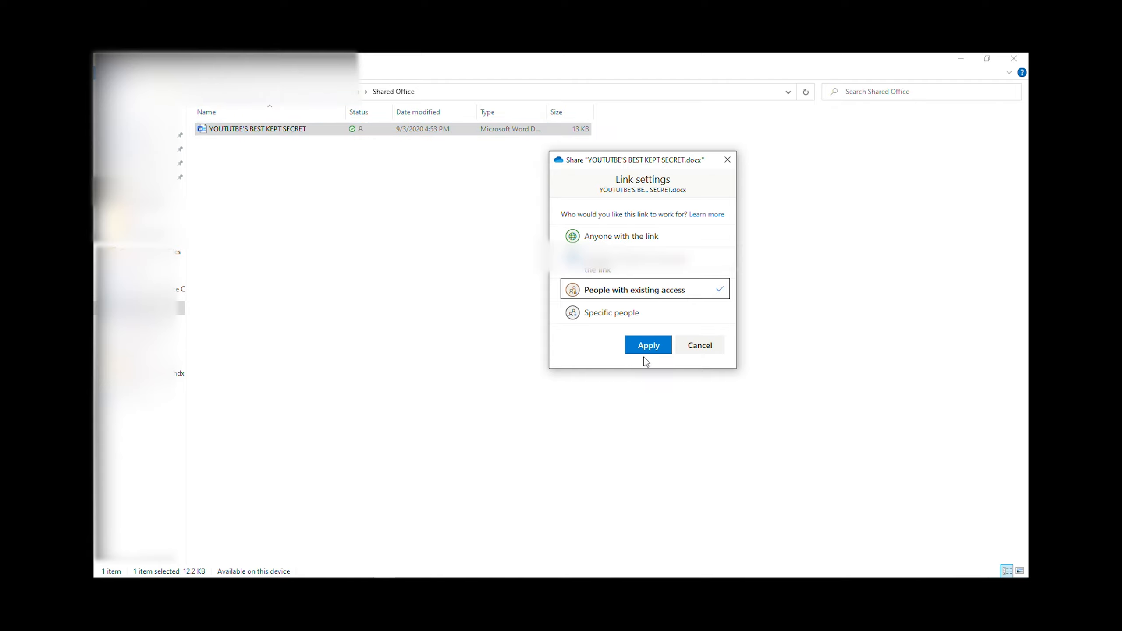
pyautogui.click(600, 319)
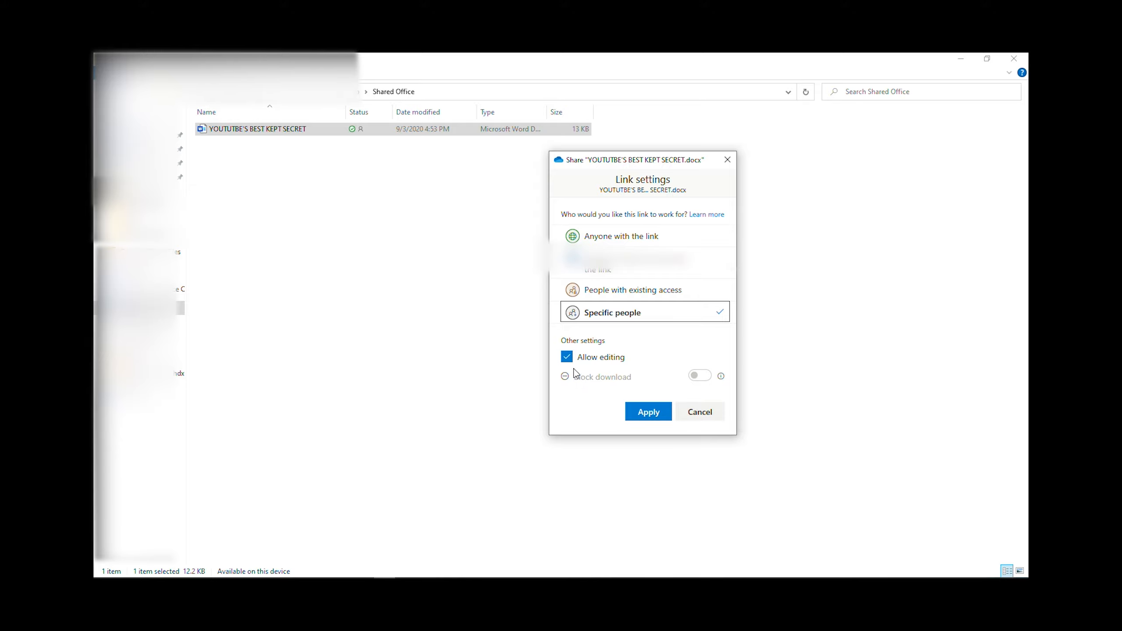
pyautogui.moveTo(702, 165); pyautogui.dragTo(622, 173)
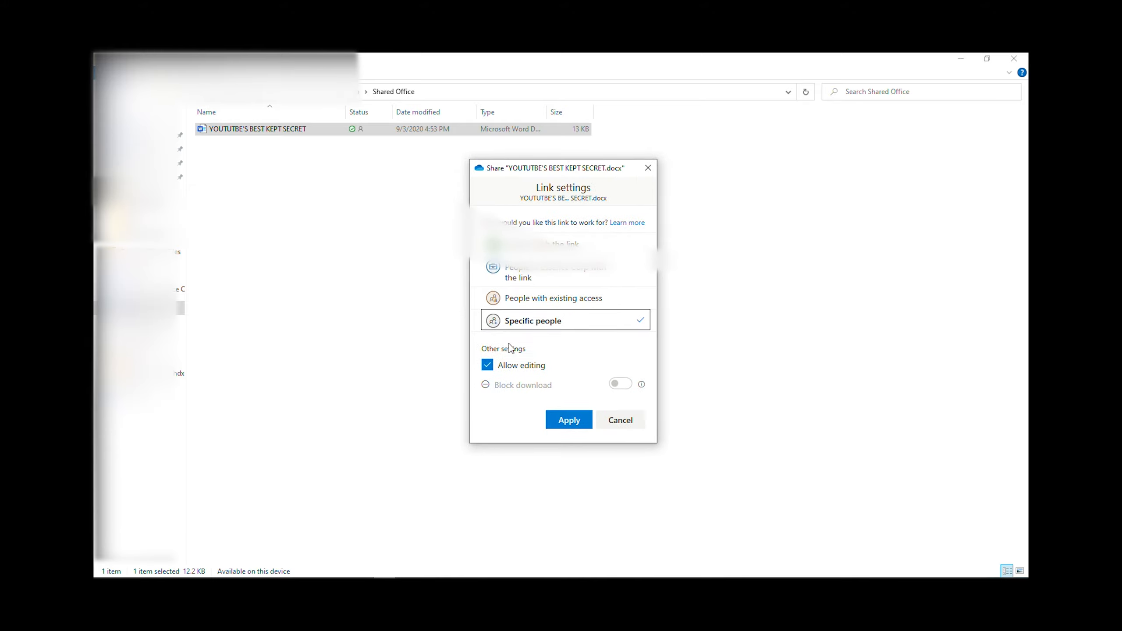
pyautogui.click(485, 370)
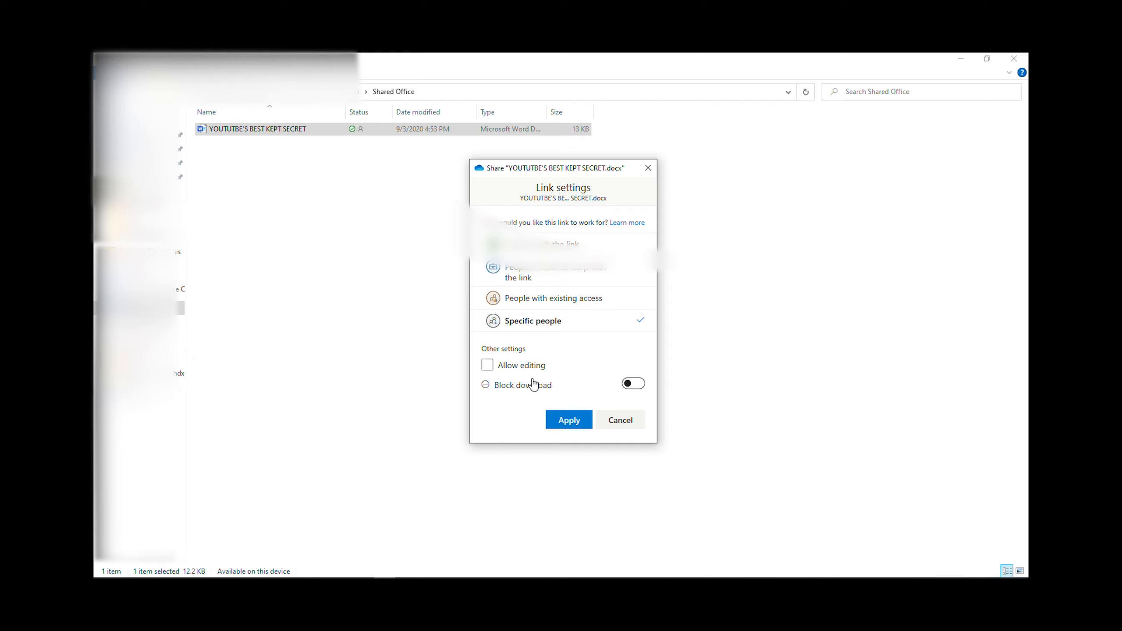
pyautogui.click(635, 387)
# Try the existing-access and Essence Corp audiences, and settle on Anyone with the link
pyautogui.click(544, 303)
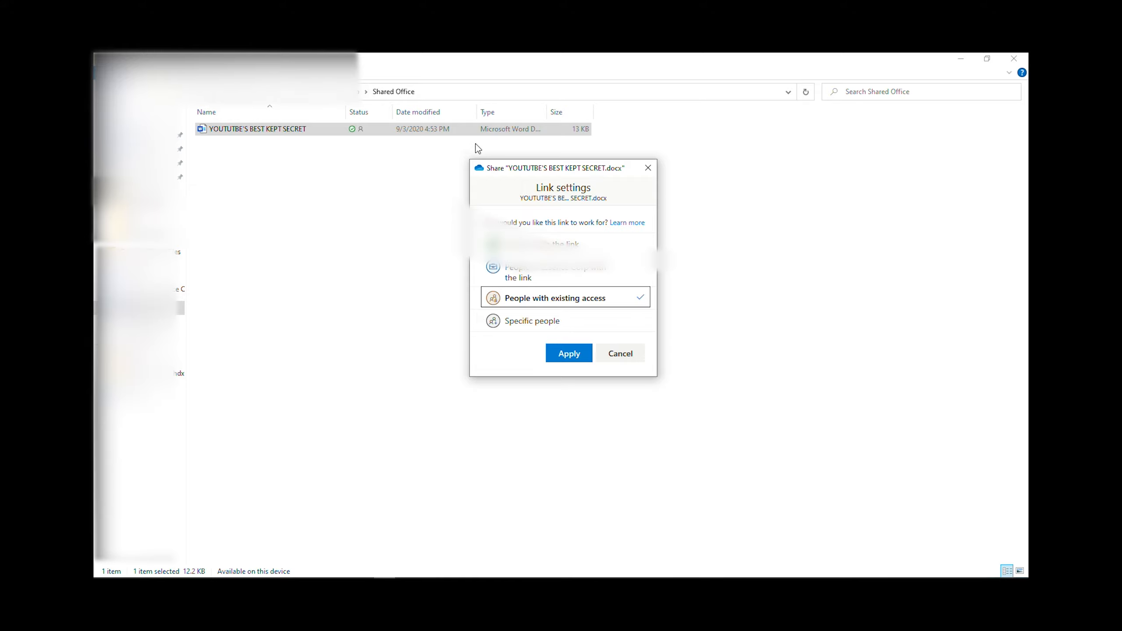
pyautogui.click(582, 276)
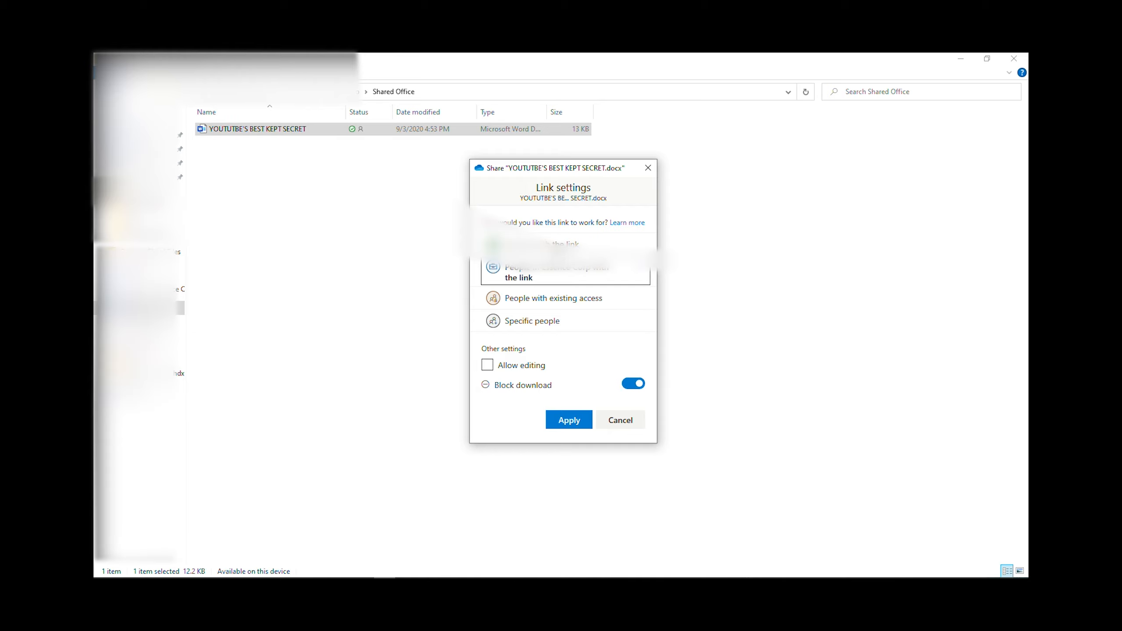
pyautogui.click(556, 248)
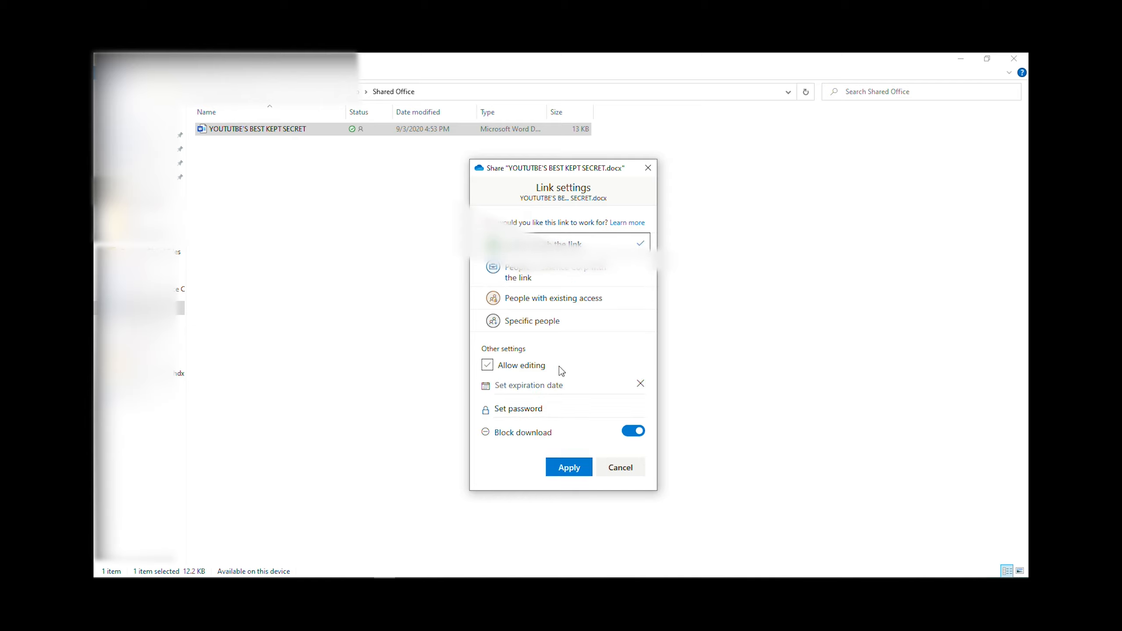
# Toggle the link's Allow editing option on and off to demonstrate it
pyautogui.click(488, 366)
pyautogui.click(491, 366)
pyautogui.click(488, 367)
pyautogui.click(484, 367)
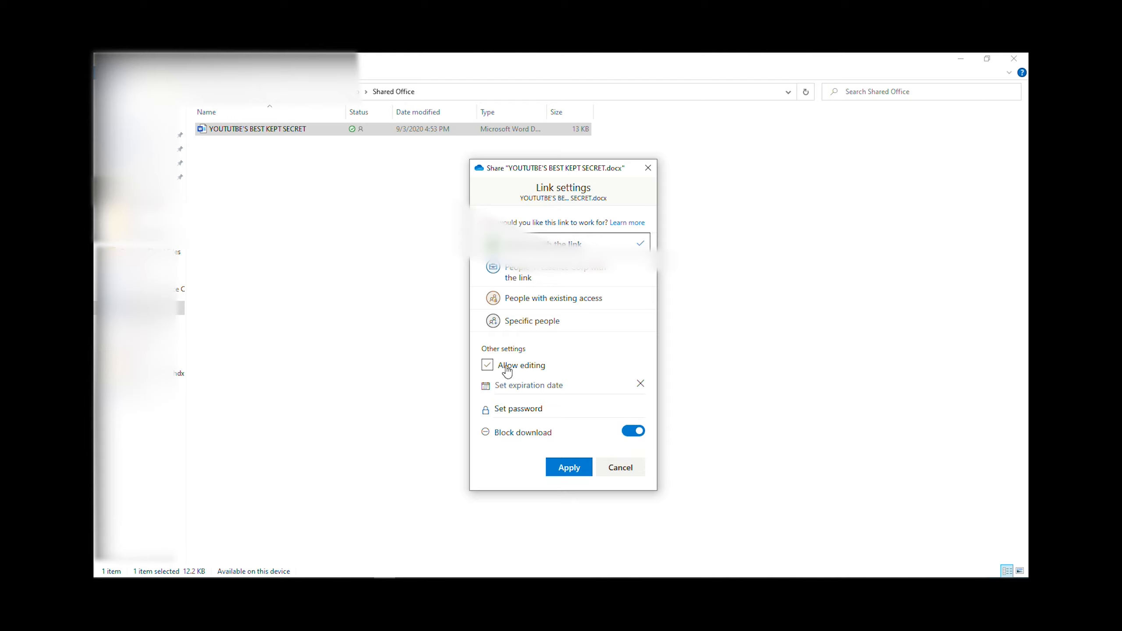
pyautogui.click(538, 374)
# Keep editing disallowed and set the link to expire on Monday Sep 7 2020
pyautogui.moveTo(542, 172); pyautogui.dragTo(287, 156)
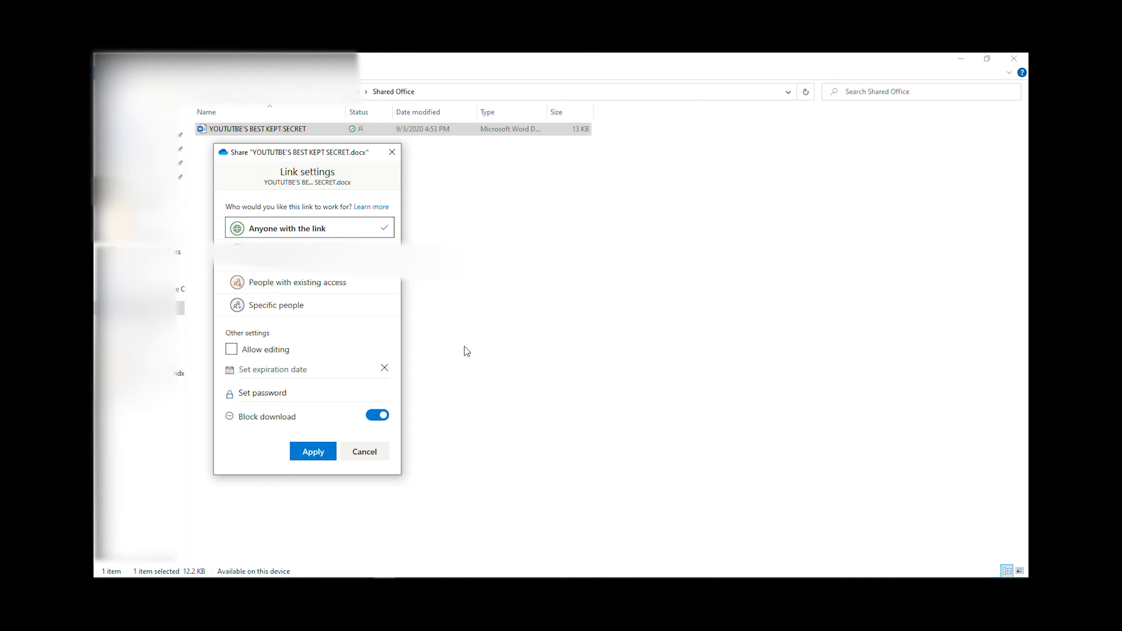
pyautogui.click(230, 351)
pyautogui.click(228, 356)
pyautogui.click(269, 370)
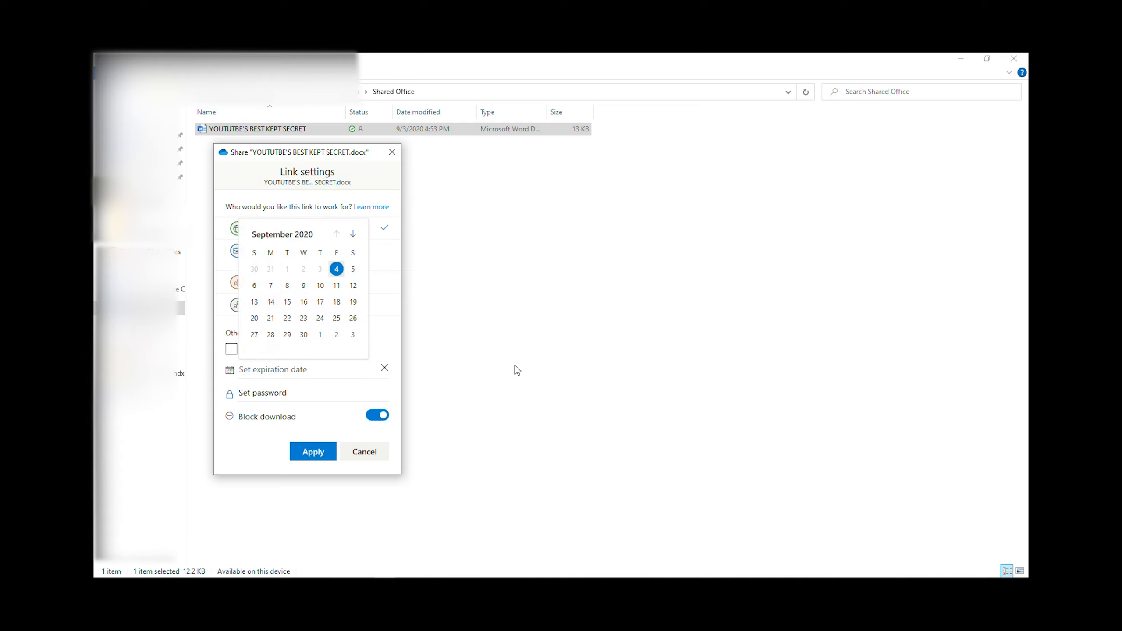
pyautogui.click(271, 286)
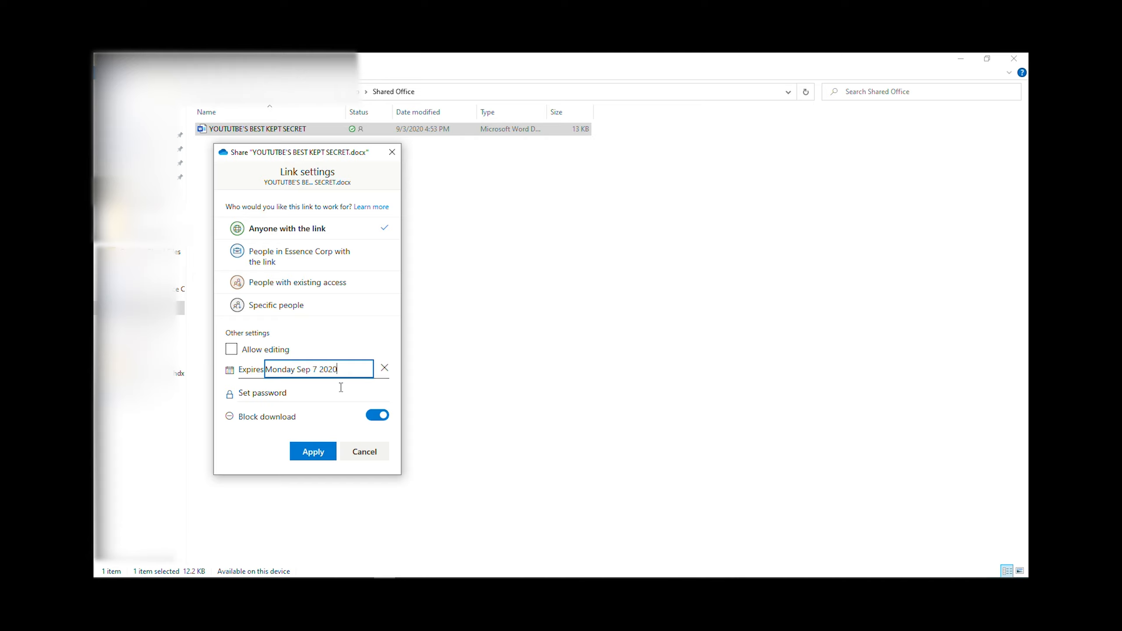
# Set the link password and apply the link settings, updating the existing link with the new settings
pyautogui.click(269, 393)
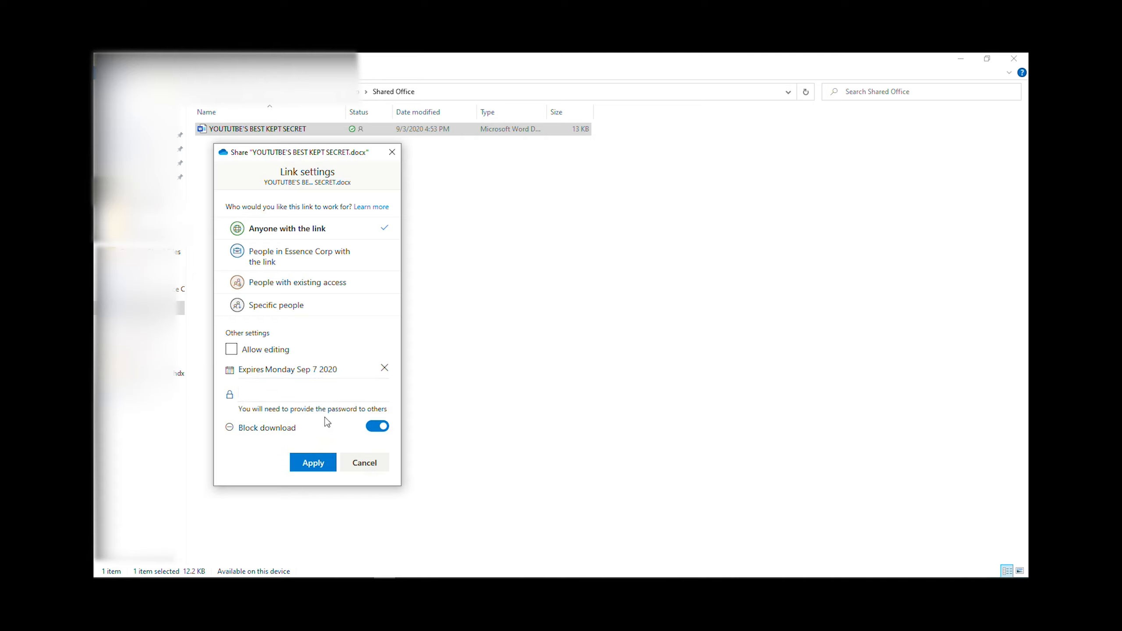
pyautogui.write('••••••••')
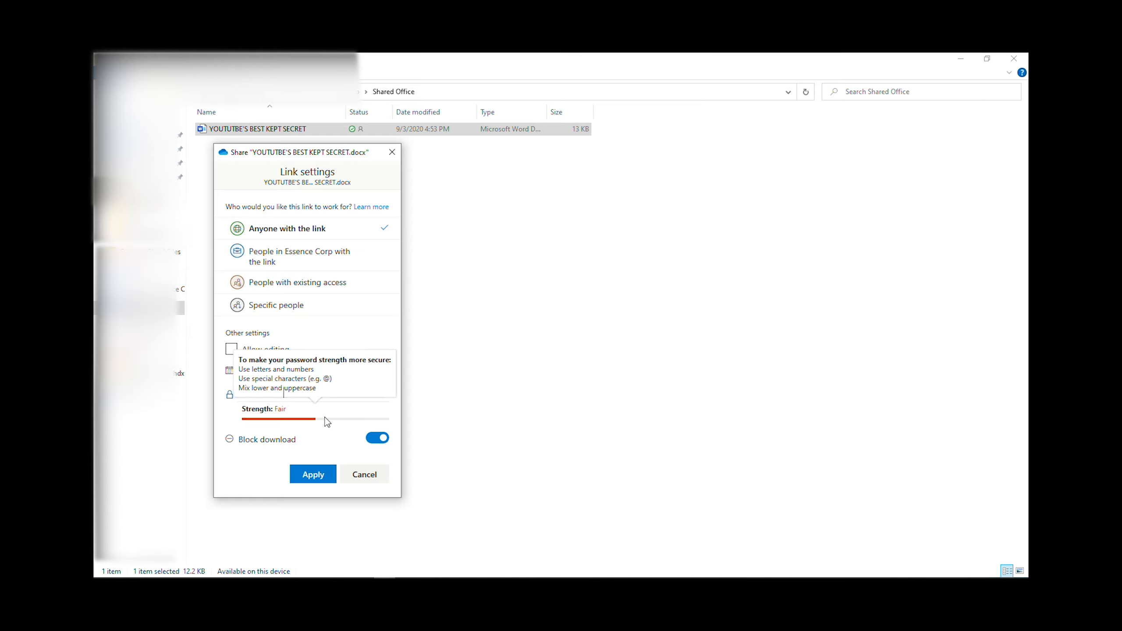
pyautogui.press('BackSpace')
pyautogui.press('BackSpace')
pyautogui.press('BackSpace')
pyautogui.write('••')
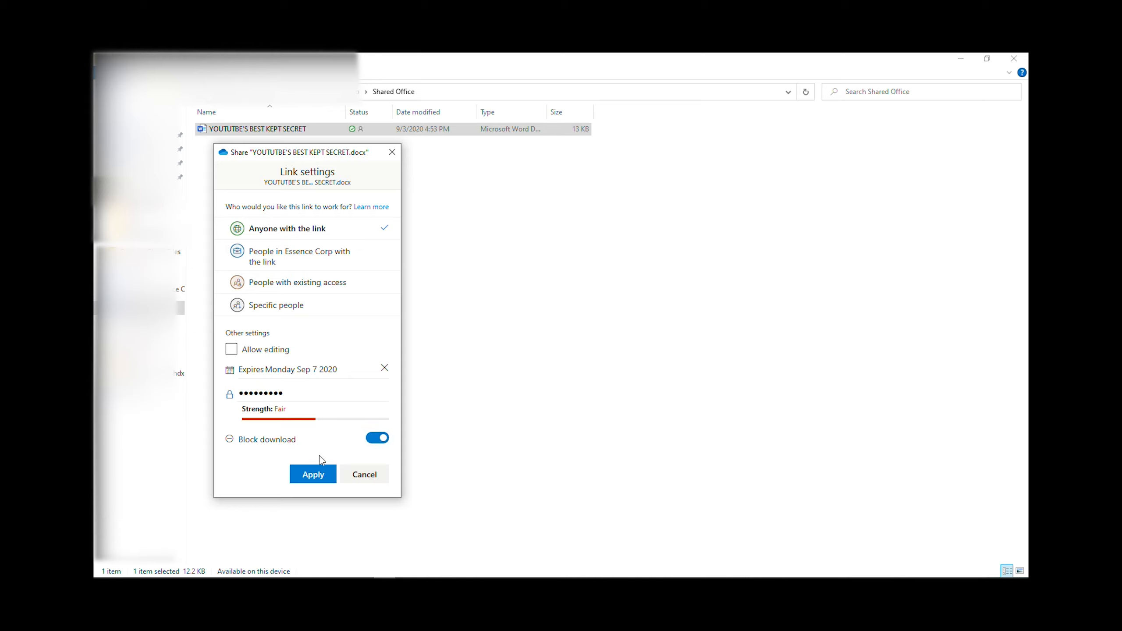
pyautogui.click(318, 478)
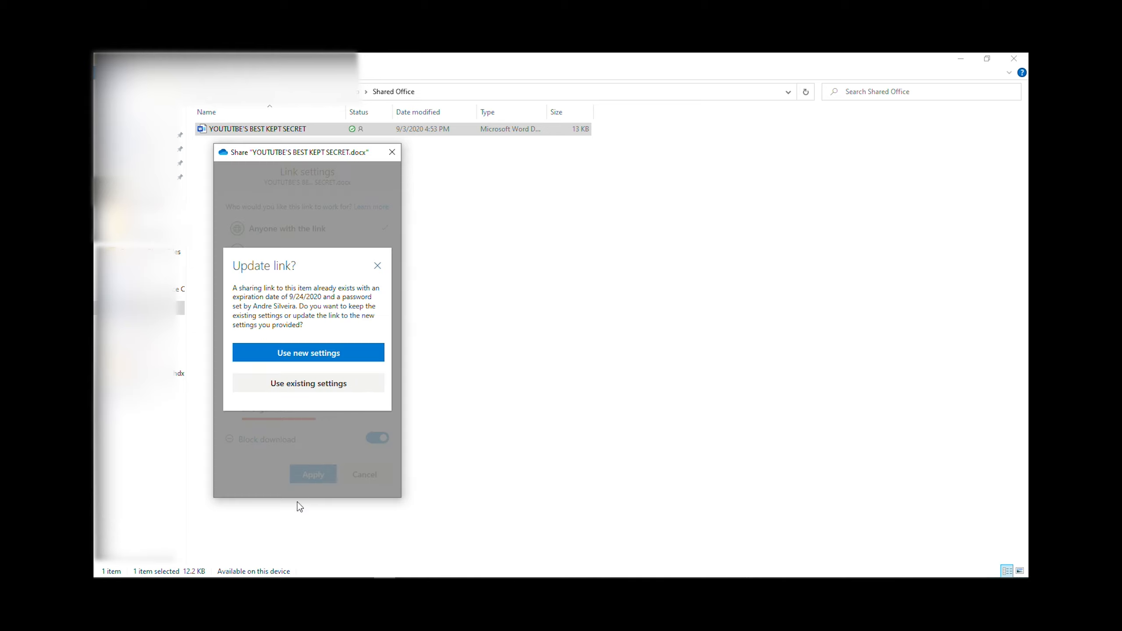
pyautogui.click(306, 359)
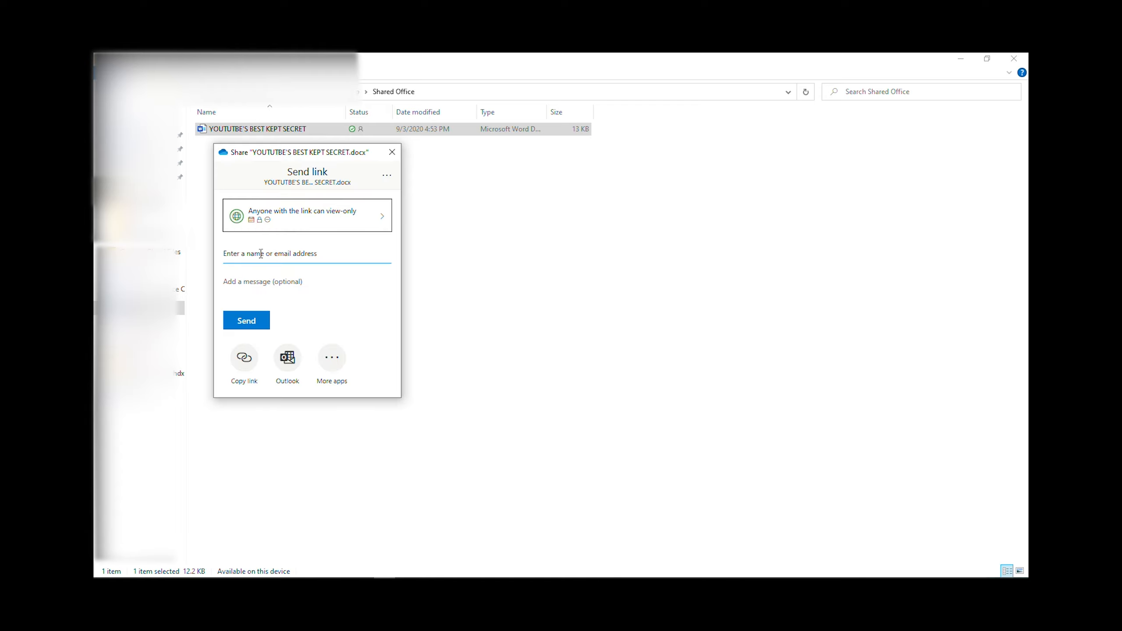
# Add the suggested IT colleague as the recipient of the sharing link
pyautogui.click(291, 246)
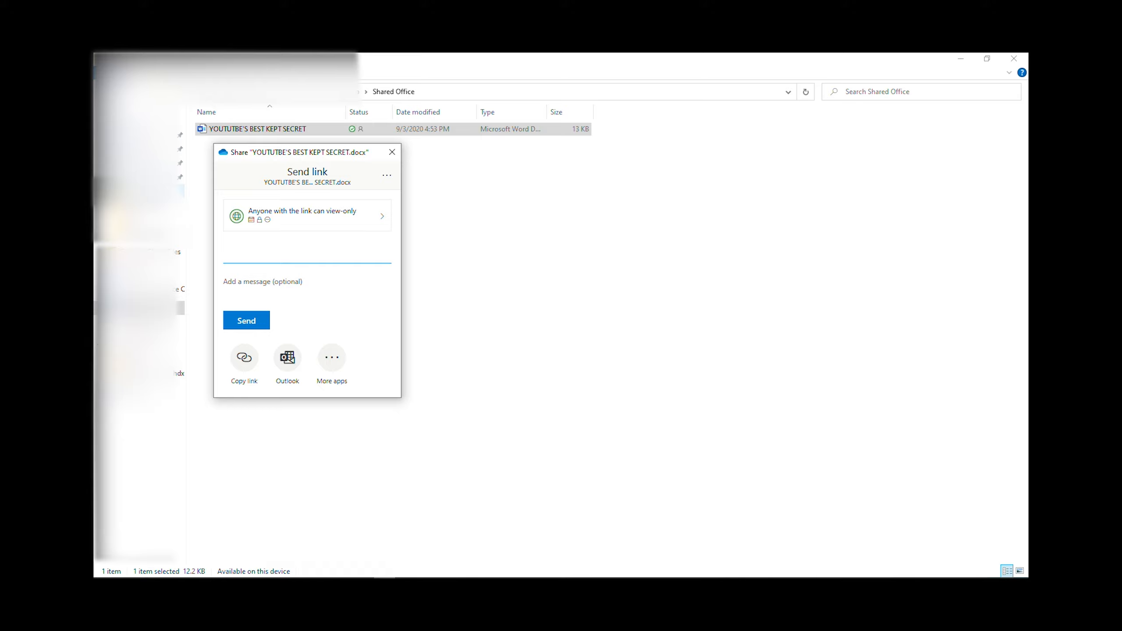
pyautogui.write('avb')
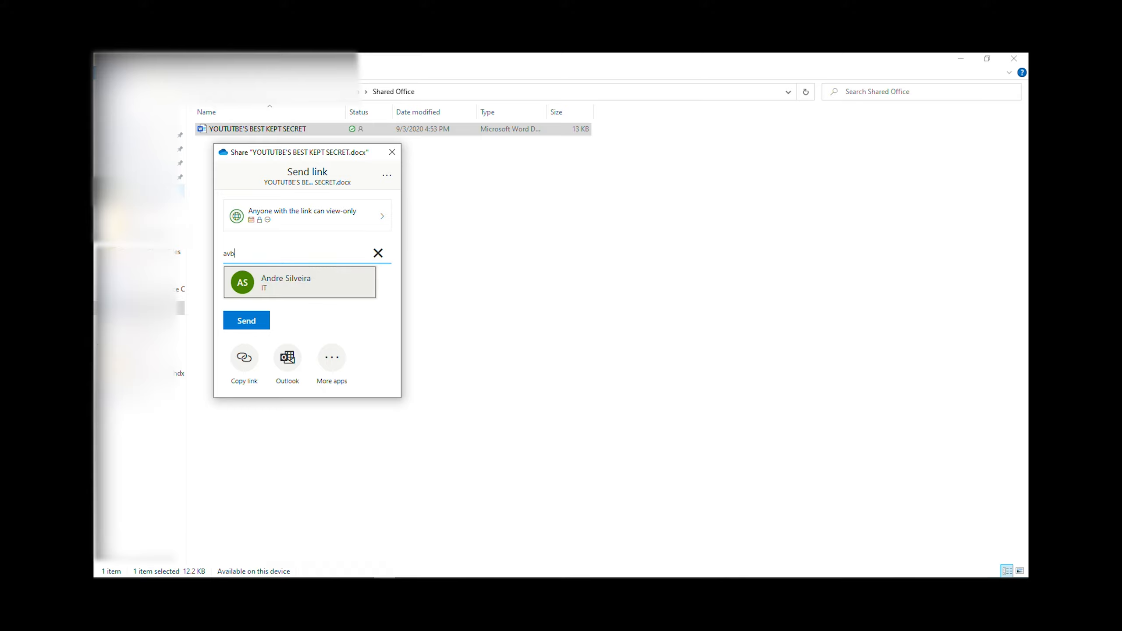
pyautogui.click(283, 285)
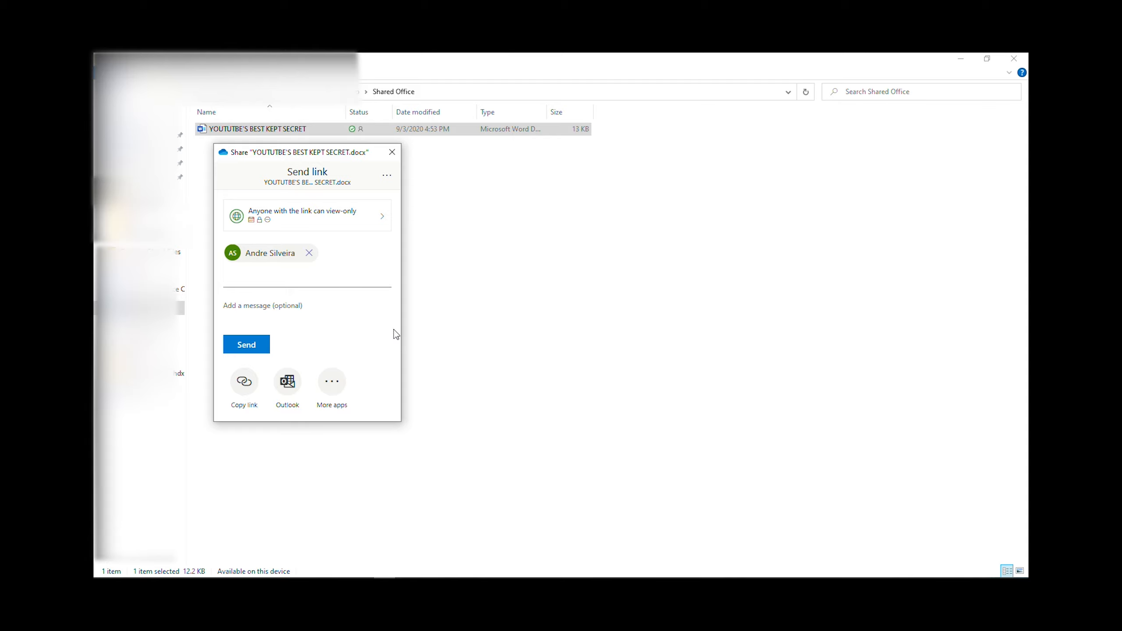
# Add the message "password will sent in a different email", send the link and close the sharing dialog
pyautogui.click(338, 327)
pyautogui.write('password will sent in a different emila')
pyautogui.press('BackSpace')
pyautogui.press('BackSpace')
pyautogui.press('BackSpace')
pyautogui.write('ail')
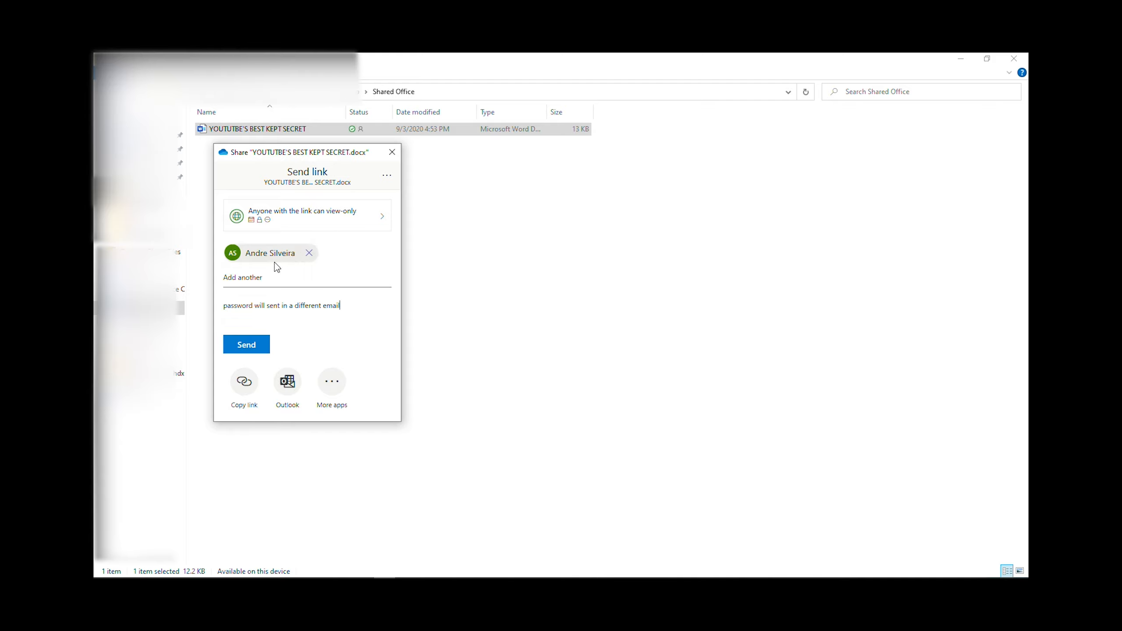
pyautogui.click(255, 349)
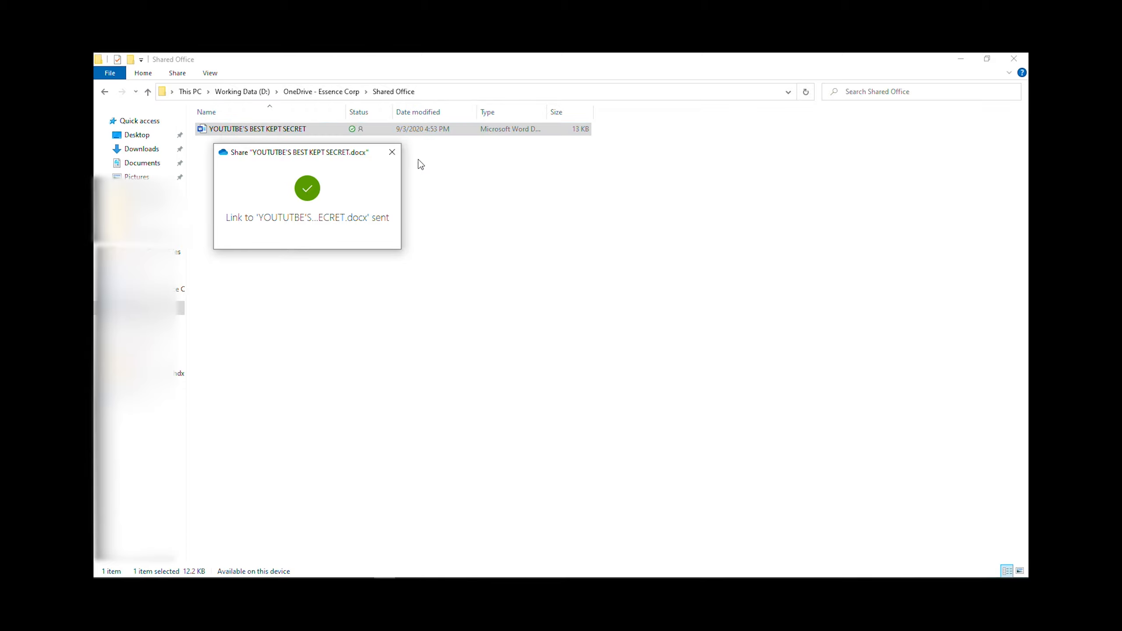
pyautogui.click(392, 152)
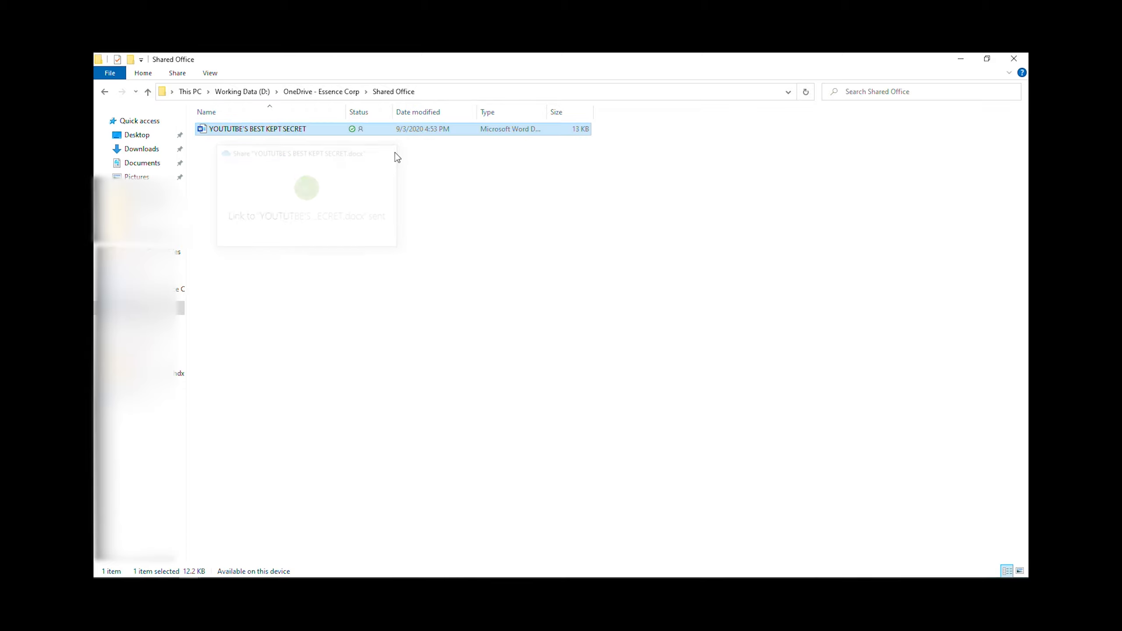
# Copy a sharing link for the YOUTUTBE'S BEST KEPT SECRET document that lets anyone with the link edit, and close the sharing dialog
pyautogui.rightClick(238, 127)
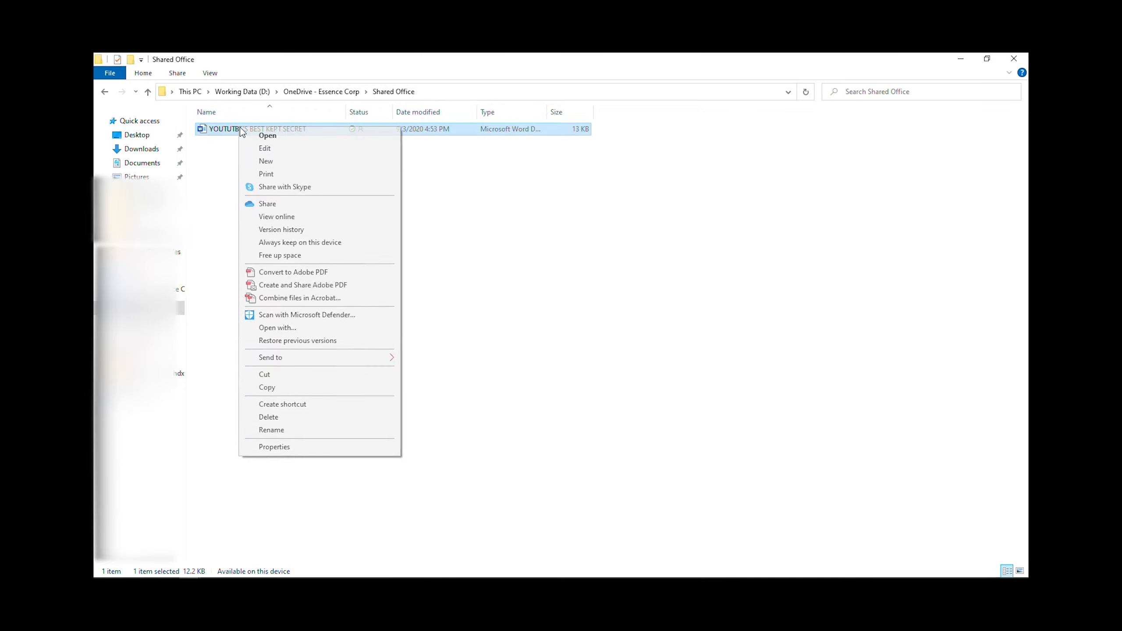
pyautogui.click(278, 203)
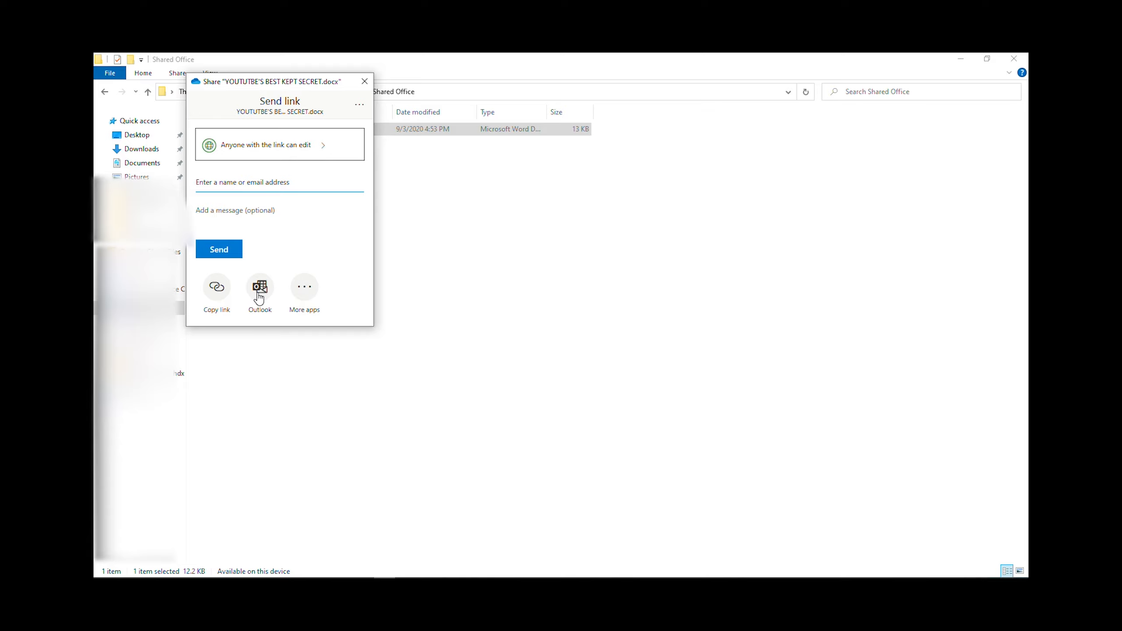
pyautogui.click(216, 296)
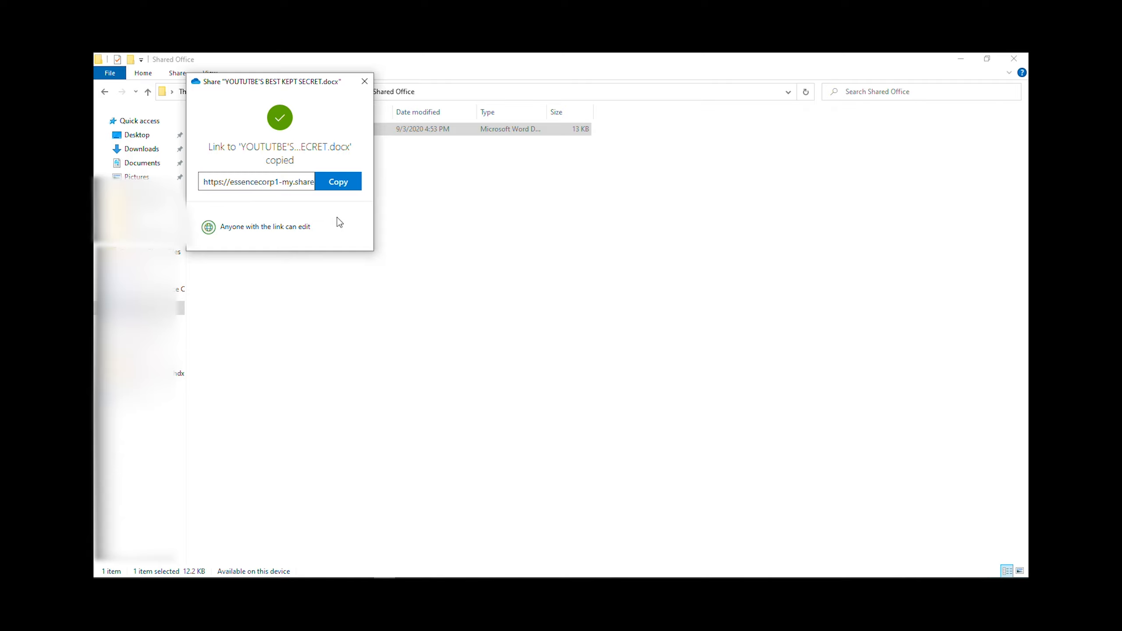
pyautogui.click(364, 82)
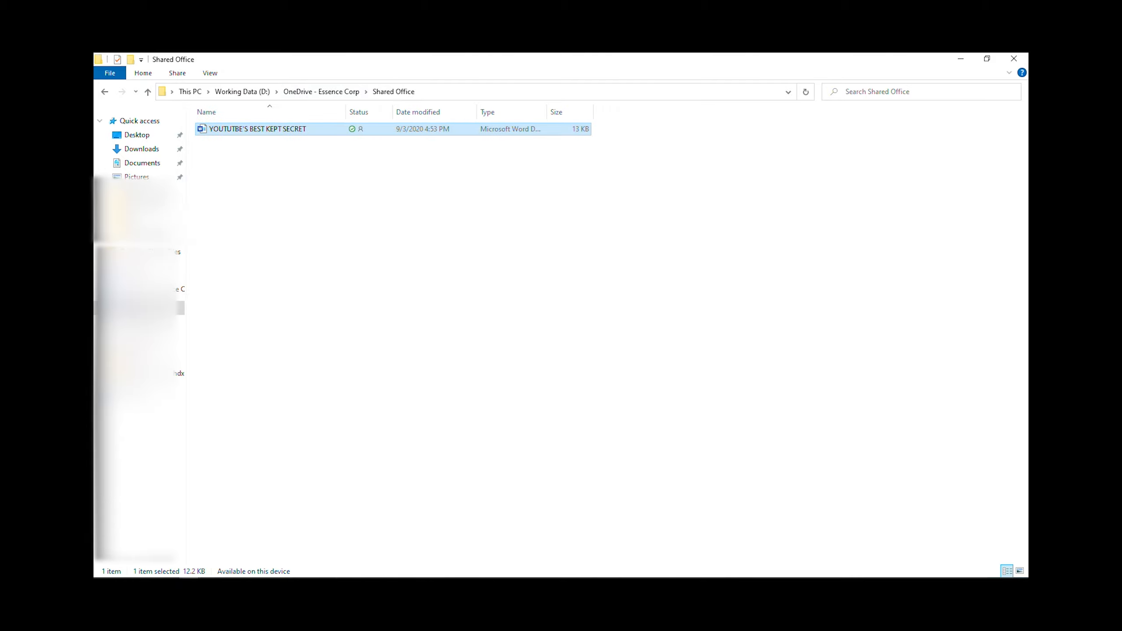
# Share the YOUTUTBE'S BEST KEPT SECRET document through Outlook to start an email containing its OneDrive link
pyautogui.rightClick(251, 128)
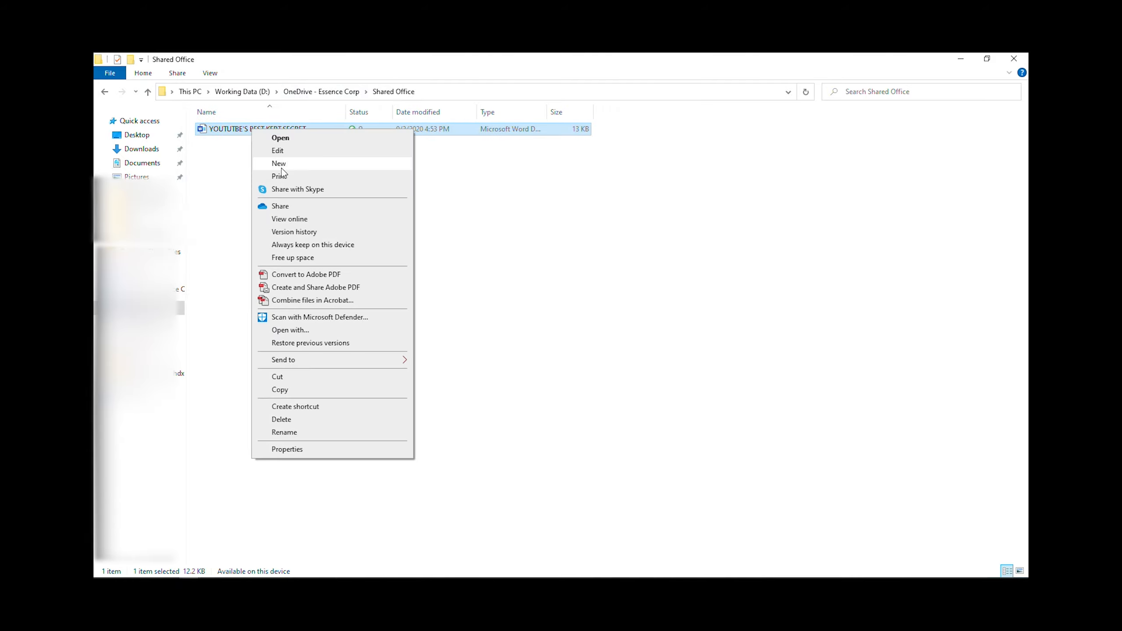
pyautogui.click(280, 206)
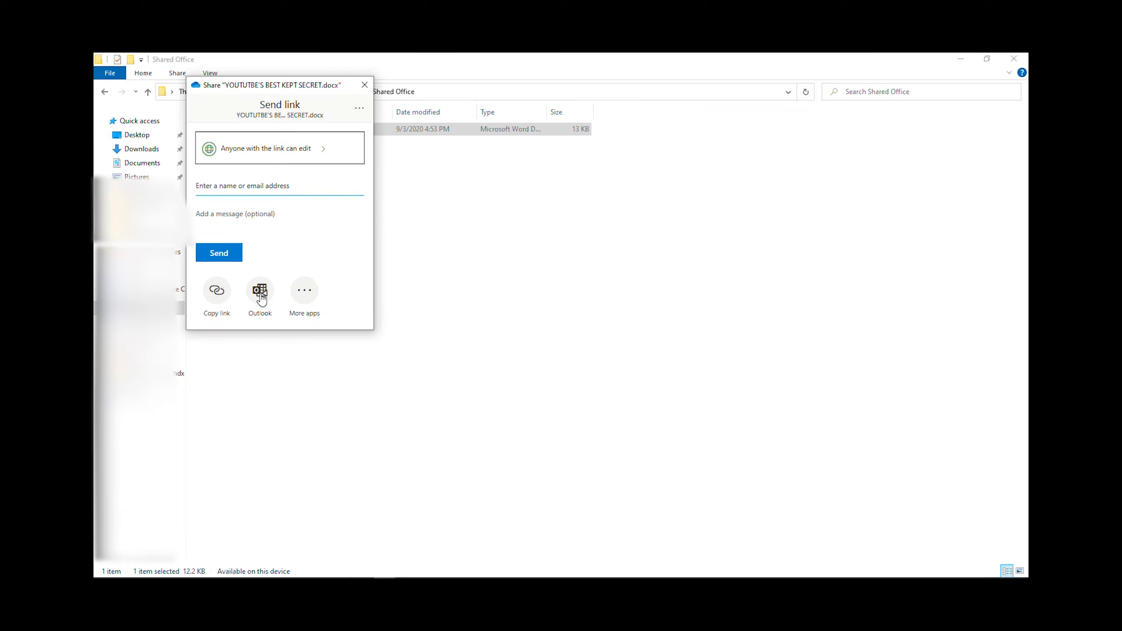
pyautogui.click(260, 293)
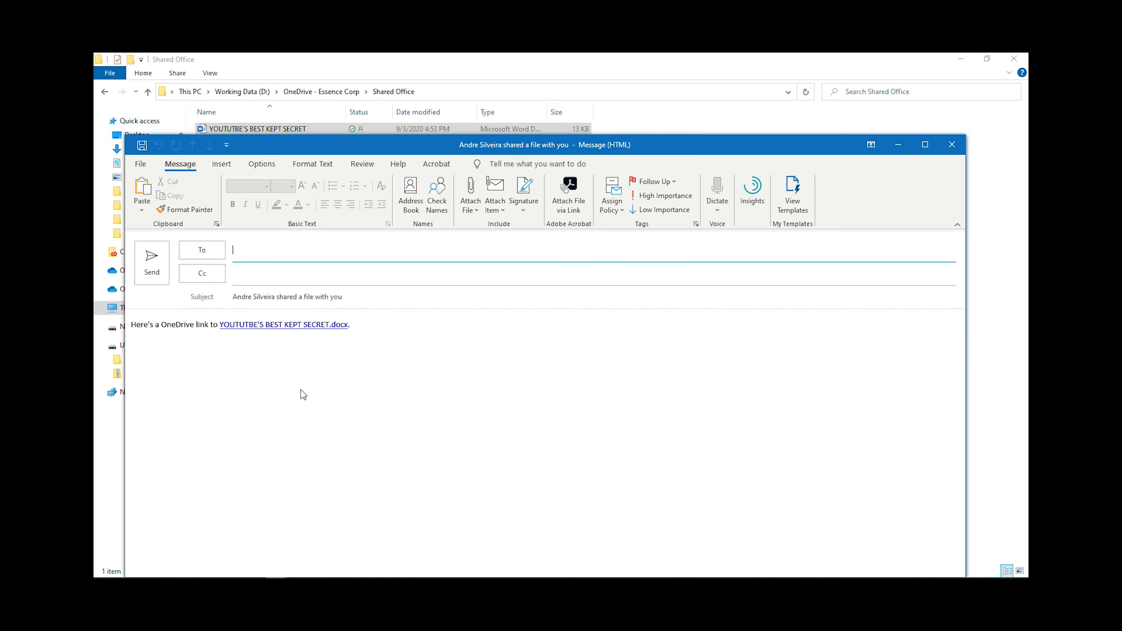
# Try out text in the message body, erase it and close the email draft without sending it
pyautogui.click(192, 378)
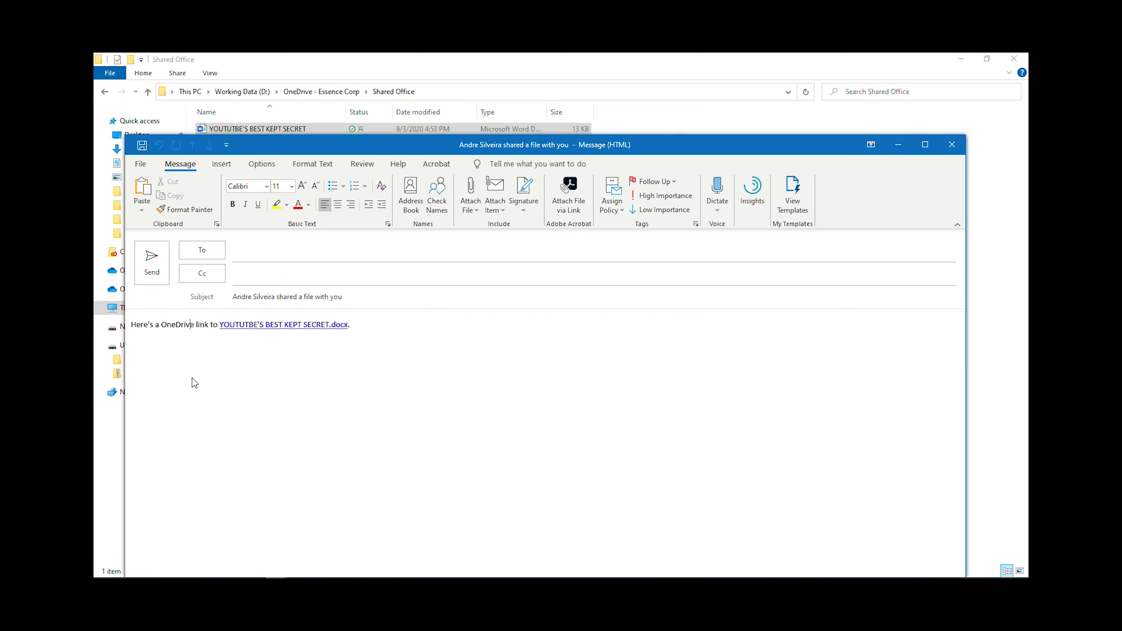
pyautogui.click(160, 379)
pyautogui.write('qejq')
pyautogui.press('BackSpace')
pyautogui.press('BackSpace')
pyautogui.press('BackSpace')
pyautogui.press('BackSpace')
pyautogui.press('BackSpace')
pyautogui.press('Escape')
pyautogui.click(570, 356)
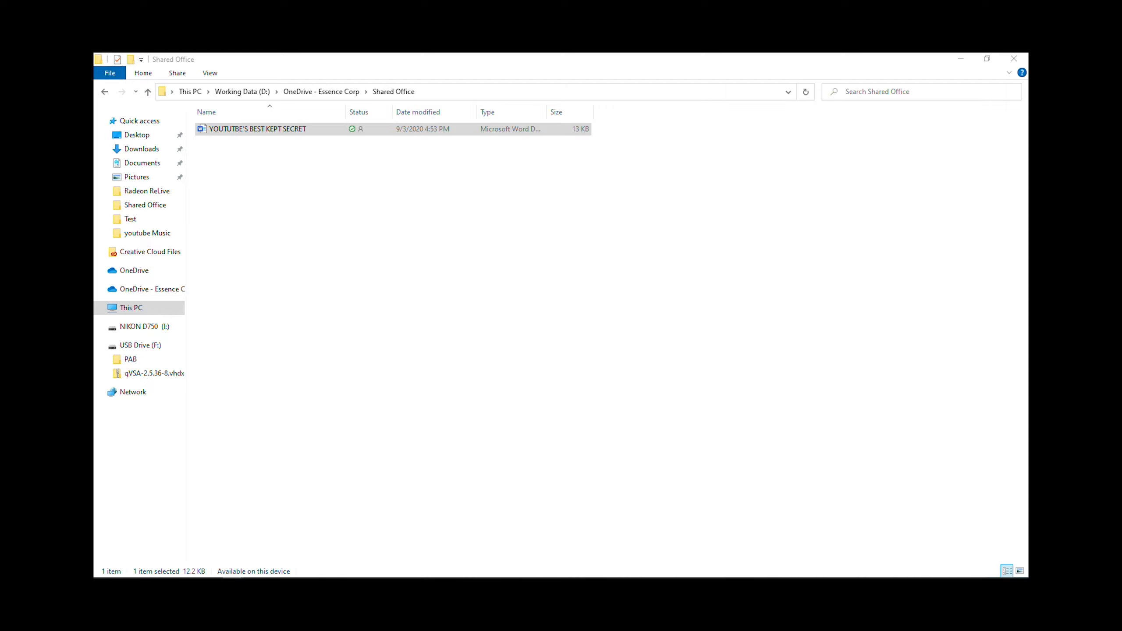
# Maximize the browser showing the shared link, submit the link password to open the document, and decline saving the password
pyautogui.moveTo(1027, 95); pyautogui.dragTo(506, 75)
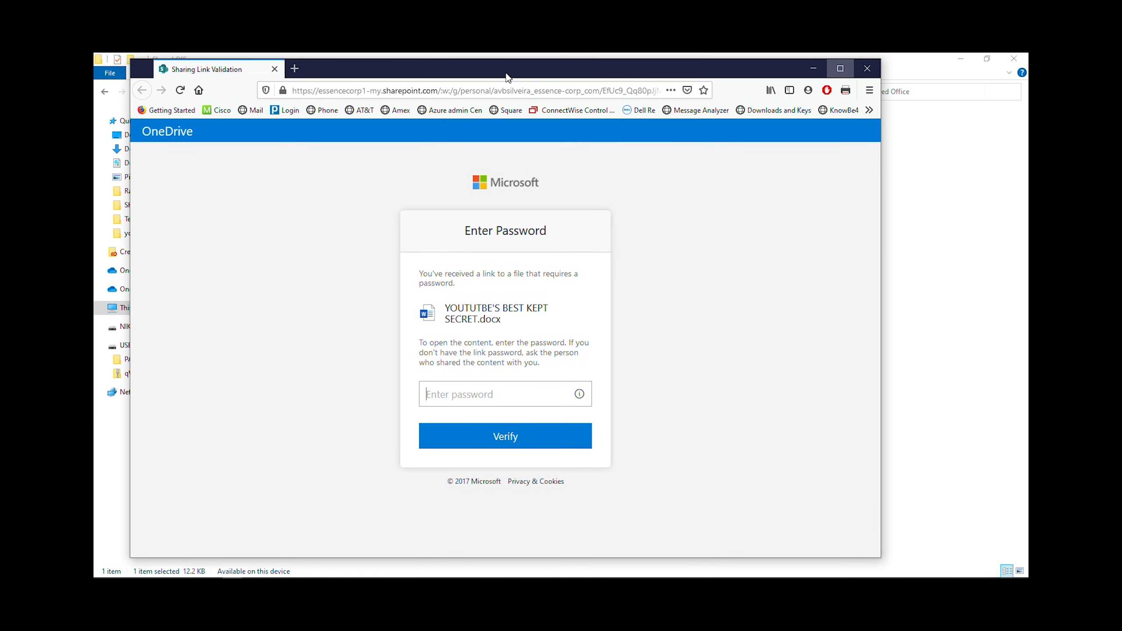
pyautogui.click(840, 70)
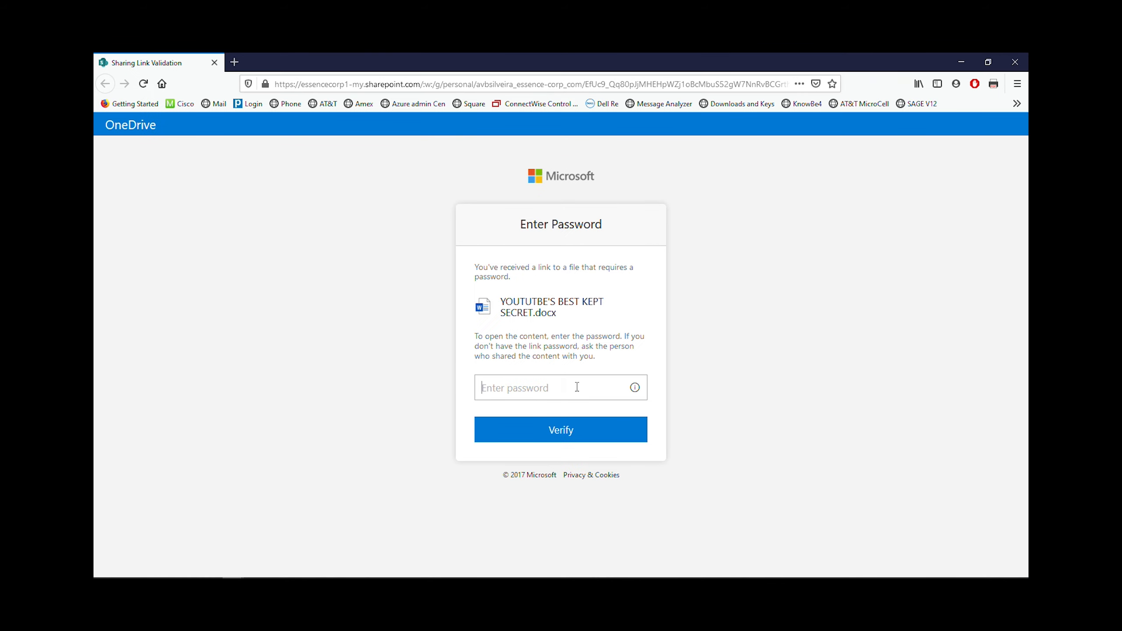
pyautogui.write('*********')
pyautogui.press('Return')
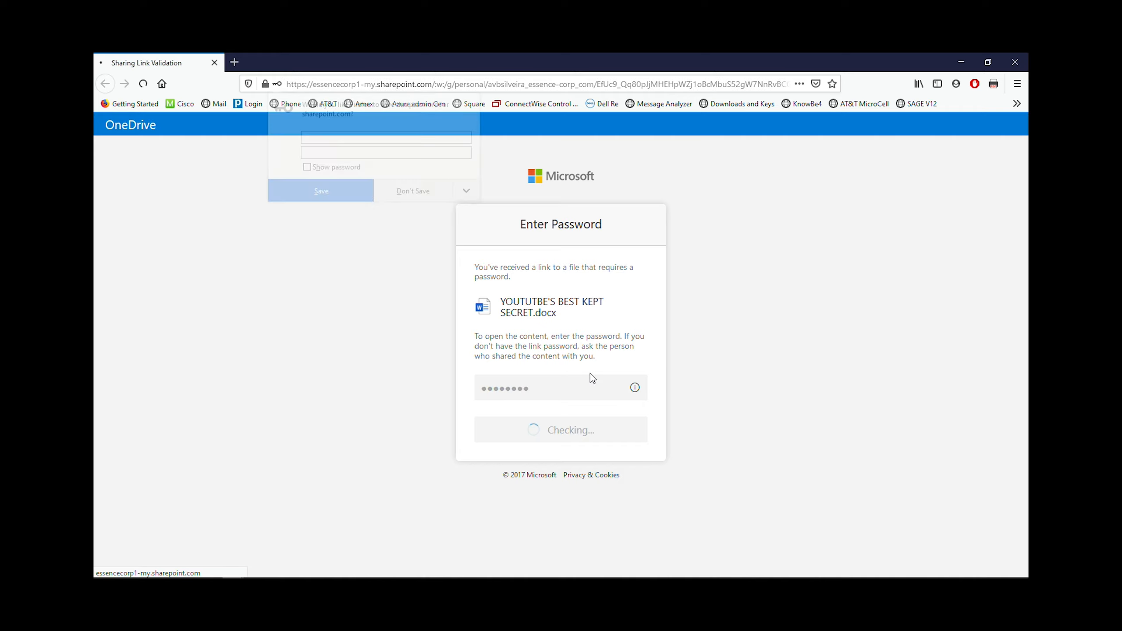
pyautogui.click(414, 194)
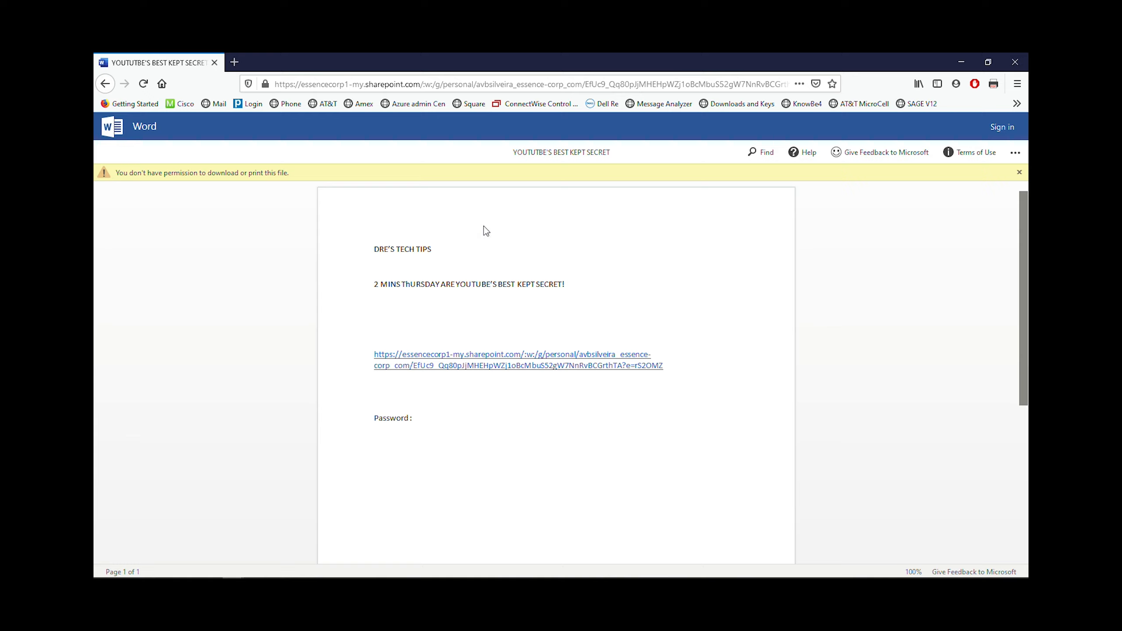